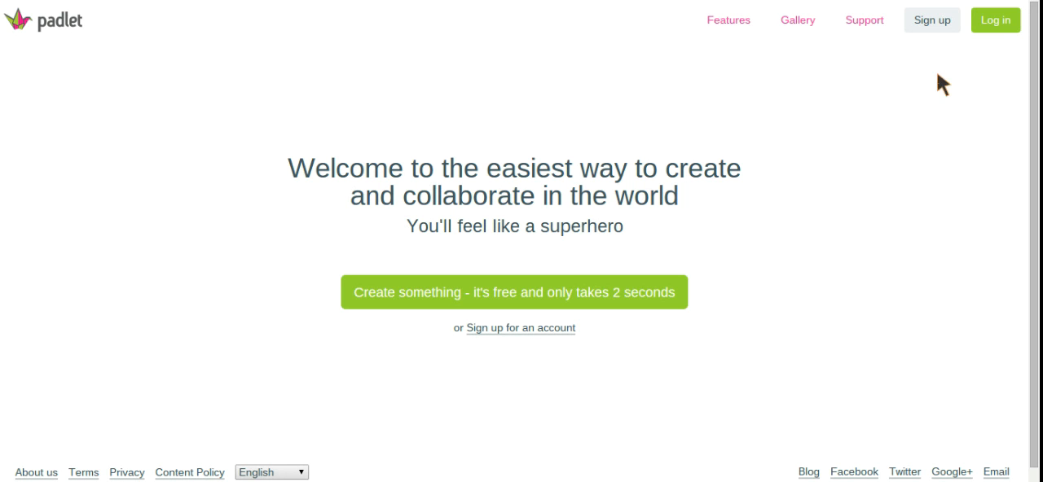
# - Log in to Padlet through Google, choosing the first account in the list
pyautogui.click(945, 22)
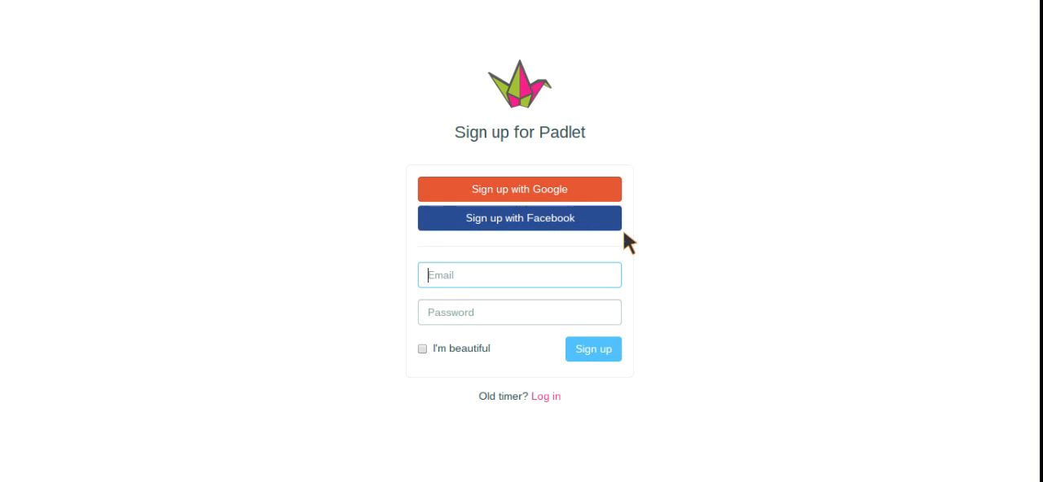
pyautogui.click(540, 396)
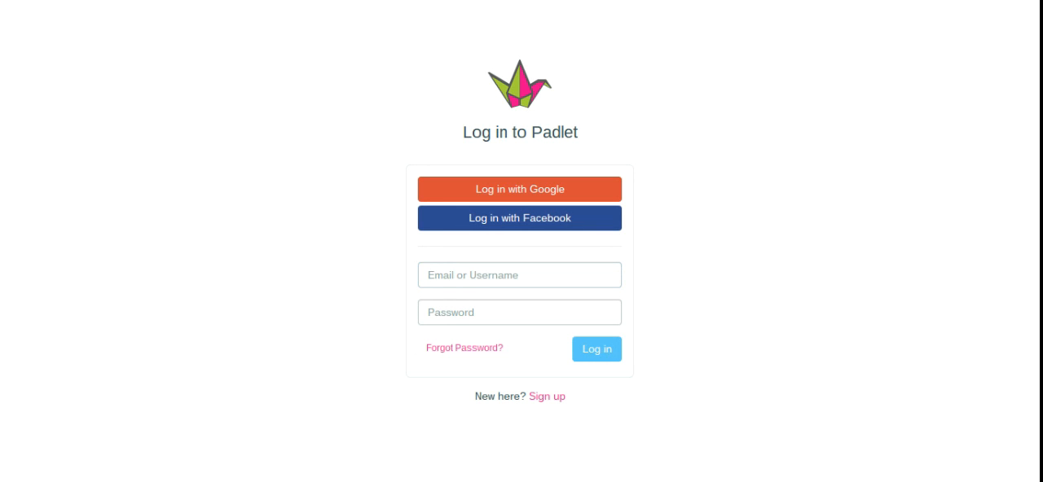
pyautogui.click(527, 195)
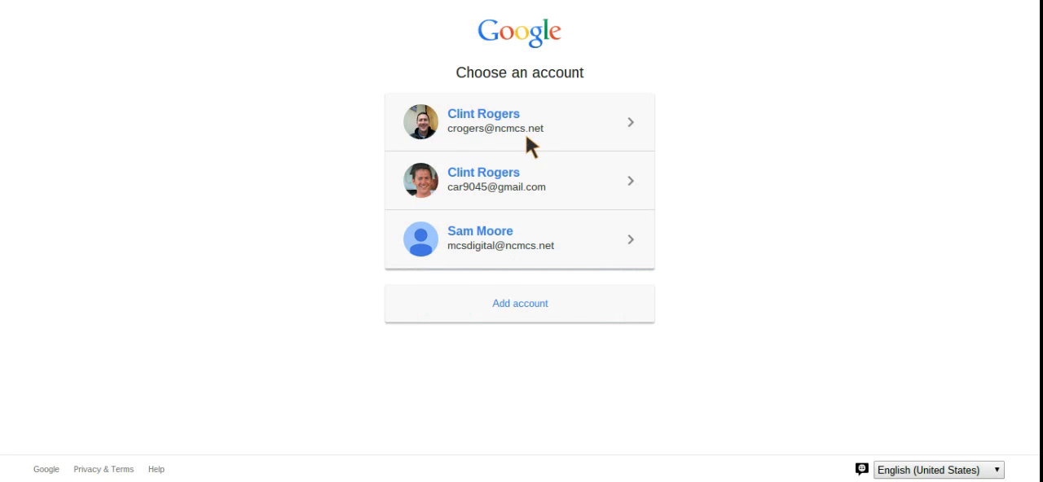
pyautogui.click(504, 119)
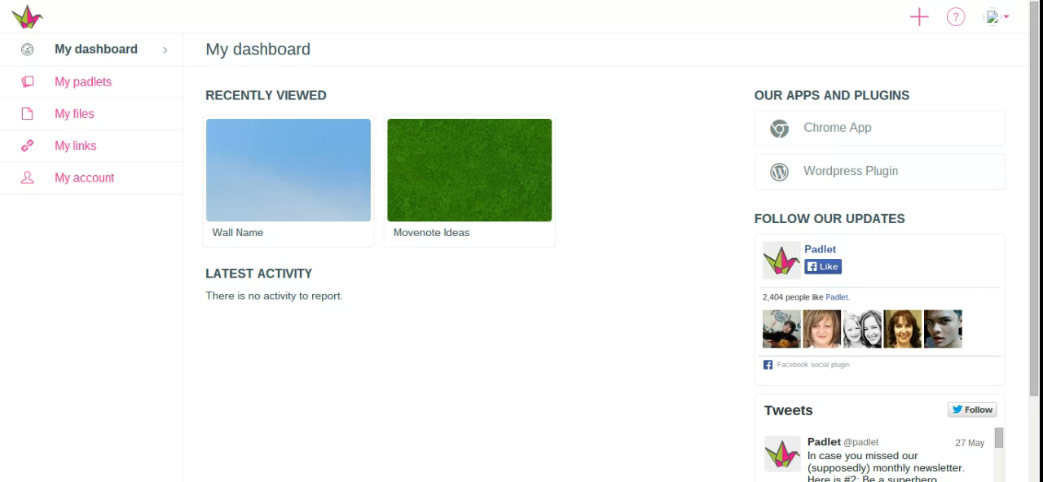
# - Create a new padlet wall, and hide its dock and show it again
pyautogui.click(918, 24)
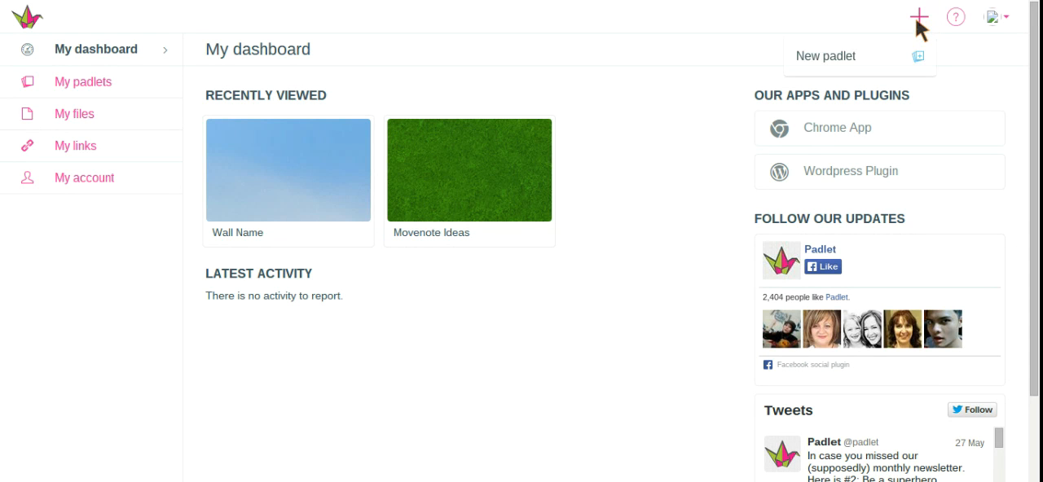
pyautogui.click(832, 54)
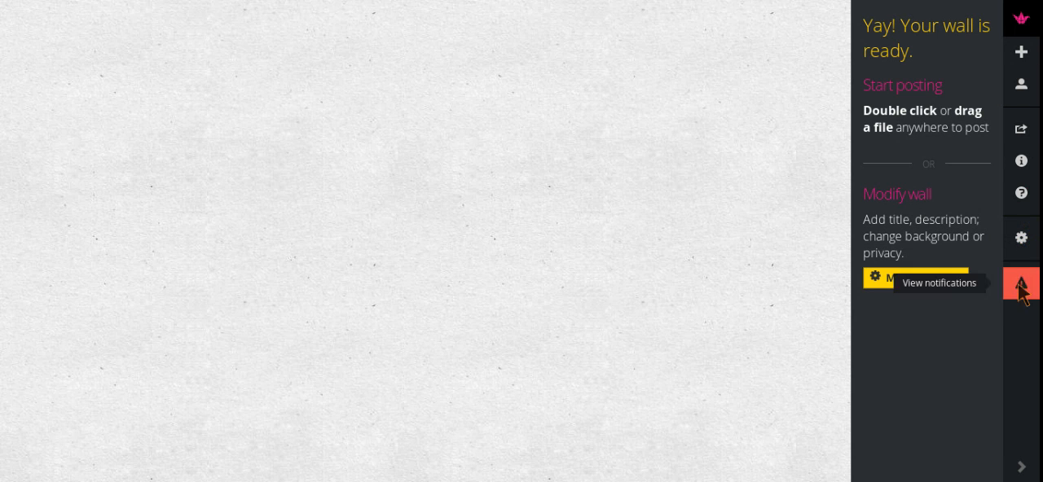
pyautogui.click(1022, 468)
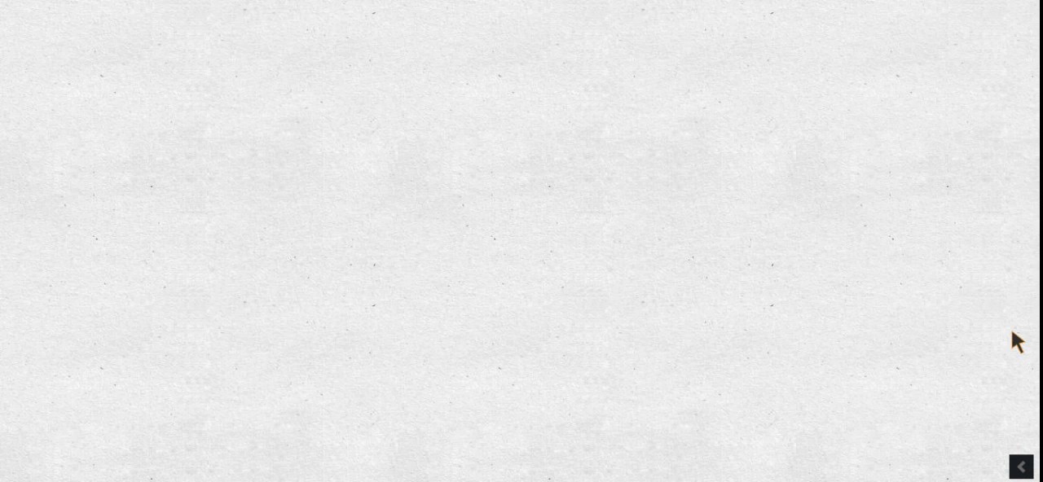
pyautogui.click(1021, 468)
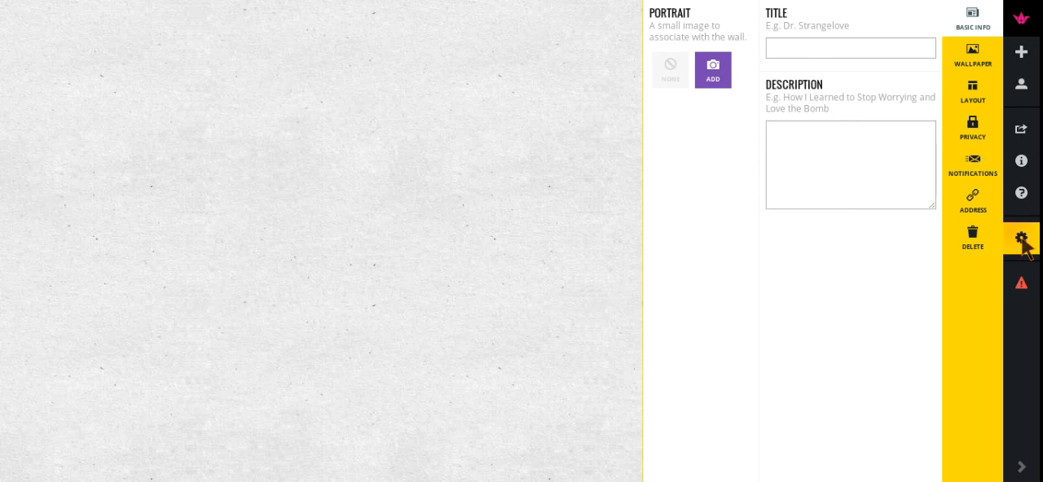
# - Set the wall's portrait to the chimpanzee image in the wall's basic info
pyautogui.click(1024, 241)
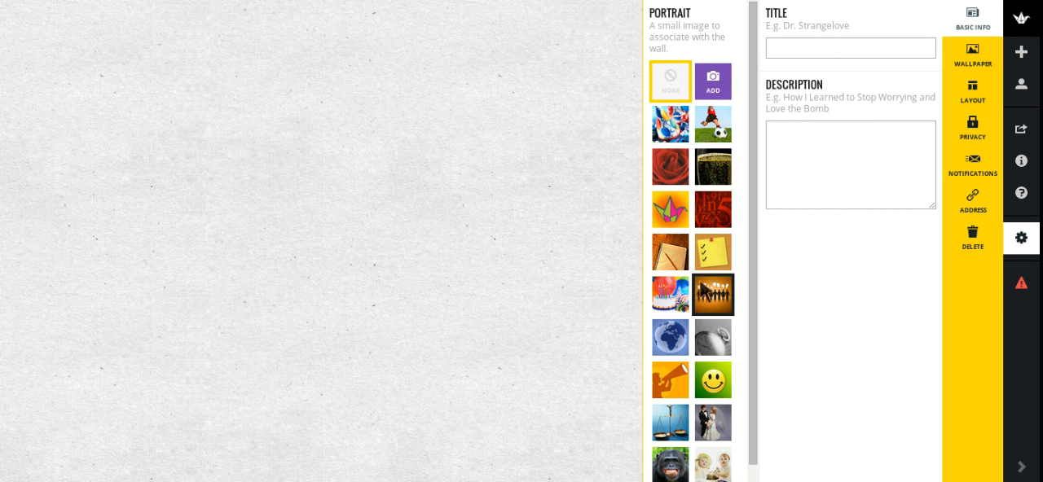
pyautogui.scroll(-1, 703, 295)
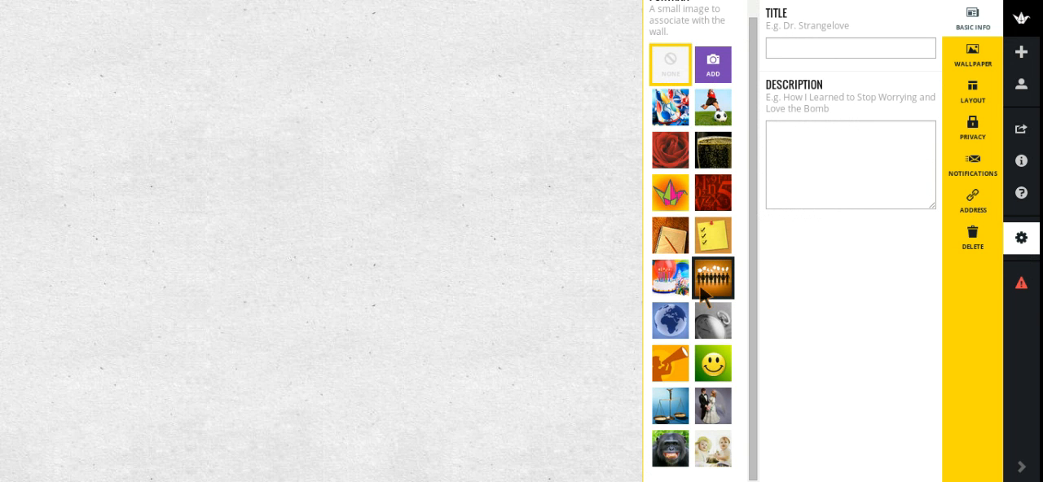
pyautogui.click(673, 462)
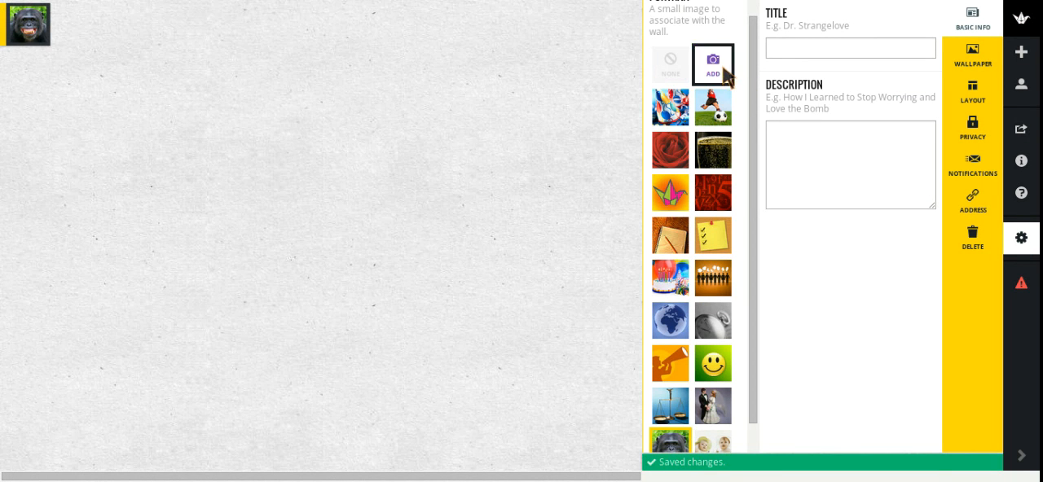
# - Title the wall "Padlet Wall"
pyautogui.click(783, 46)
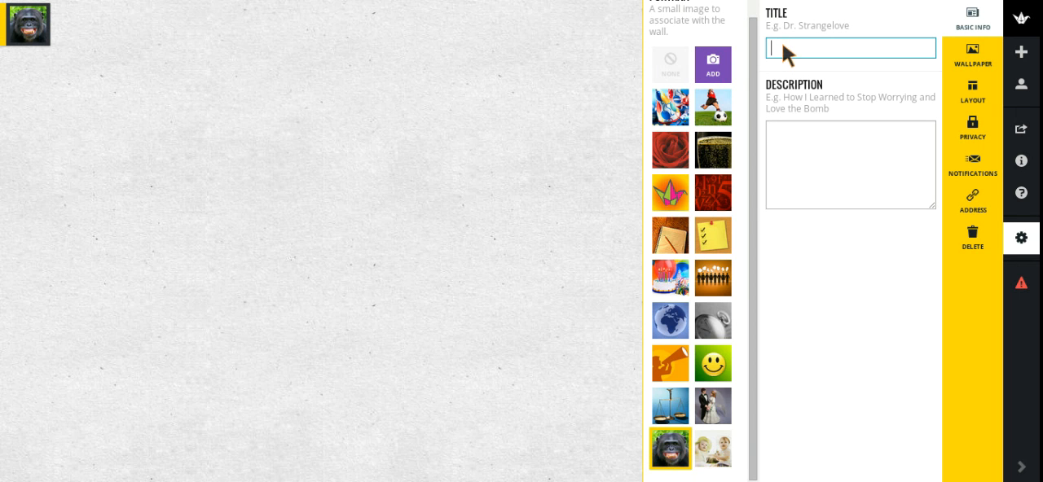
pyautogui.write('Padlet')
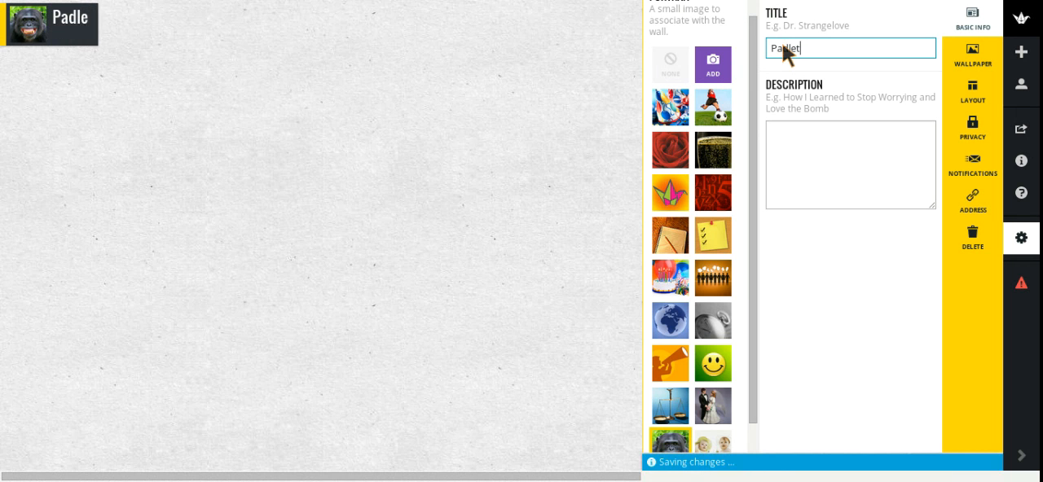
pyautogui.write(' Wall')
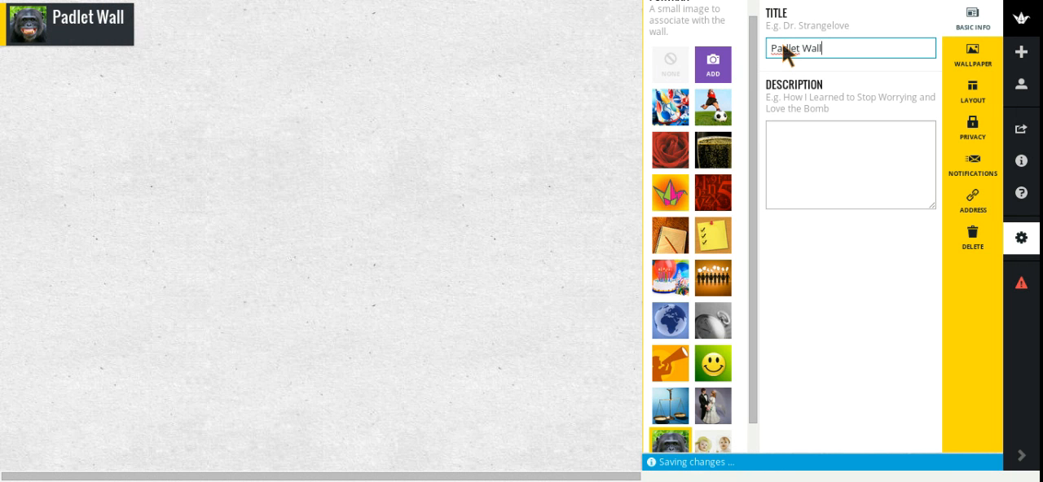
# - Enter the wall description "Type your question here or type a description of the wall."
pyautogui.click(828, 153)
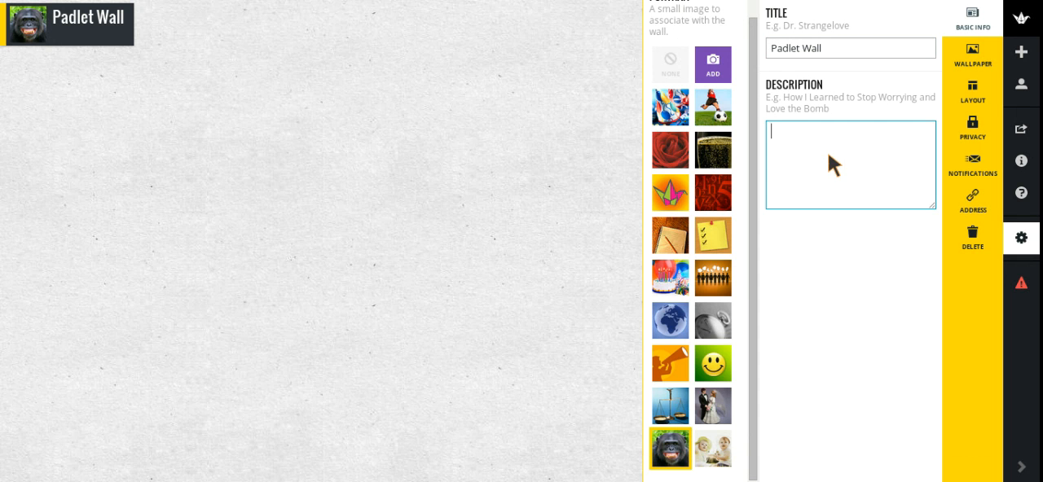
pyautogui.write('Type y')
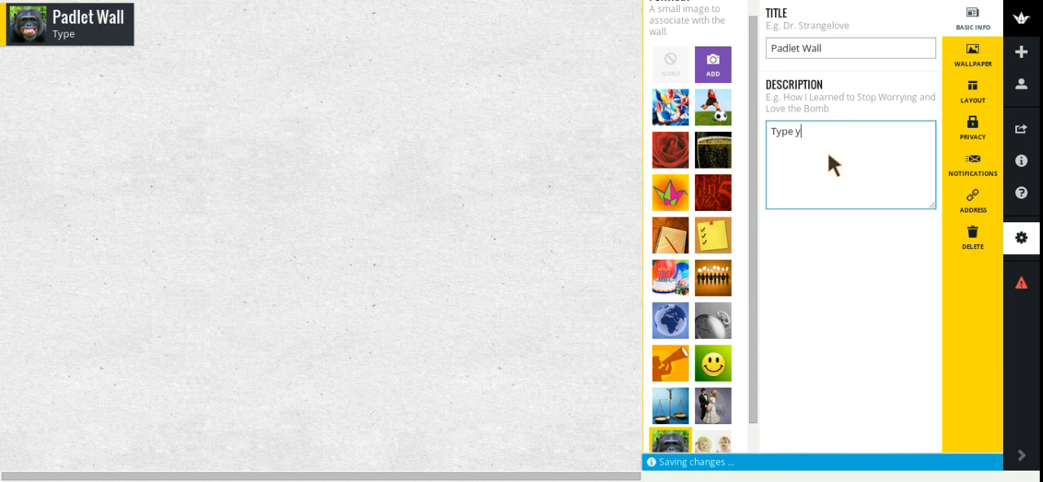
pyautogui.write('our wea')
pyautogui.press('BackSpace')
pyautogui.press('BackSpace')
pyautogui.press('BackSpace')
pyautogui.write('question here')
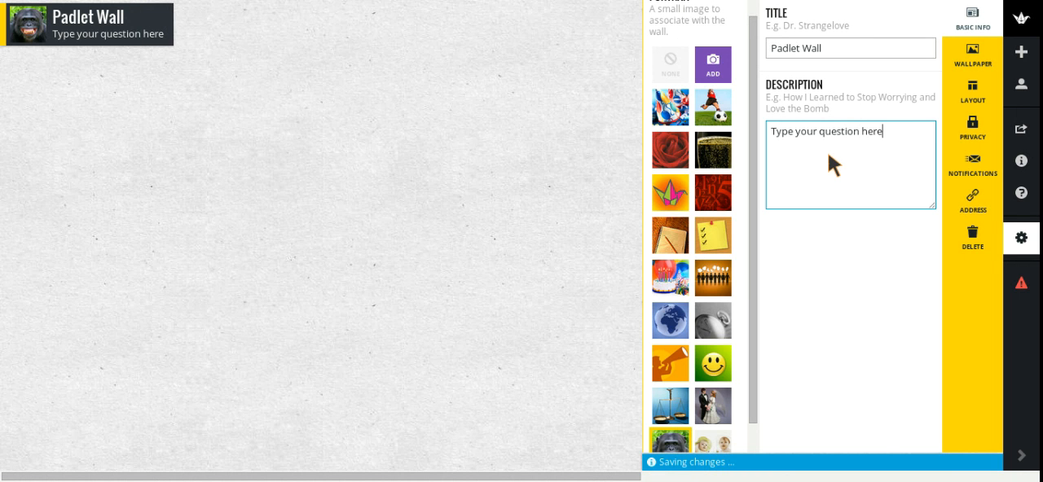
pyautogui.write(' or y')
pyautogui.press('BackSpace')
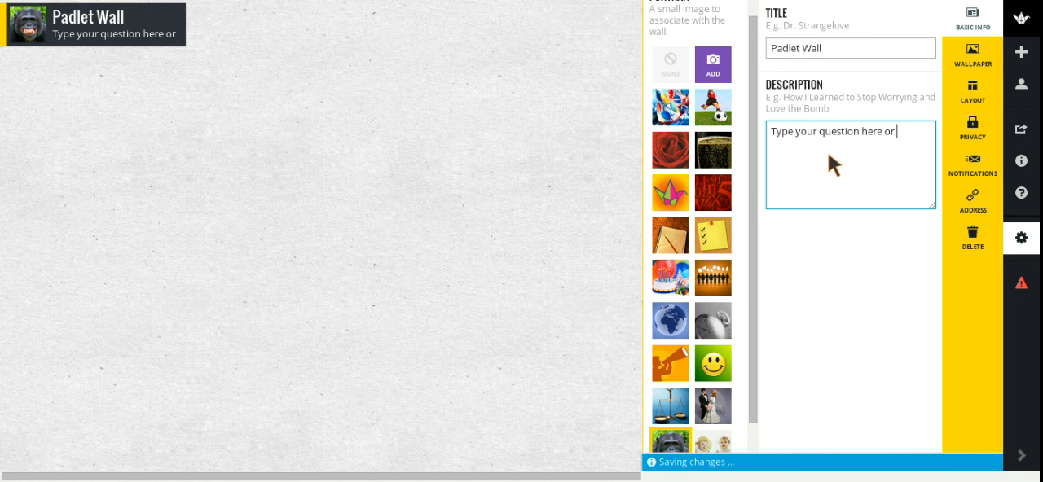
pyautogui.write('type ')
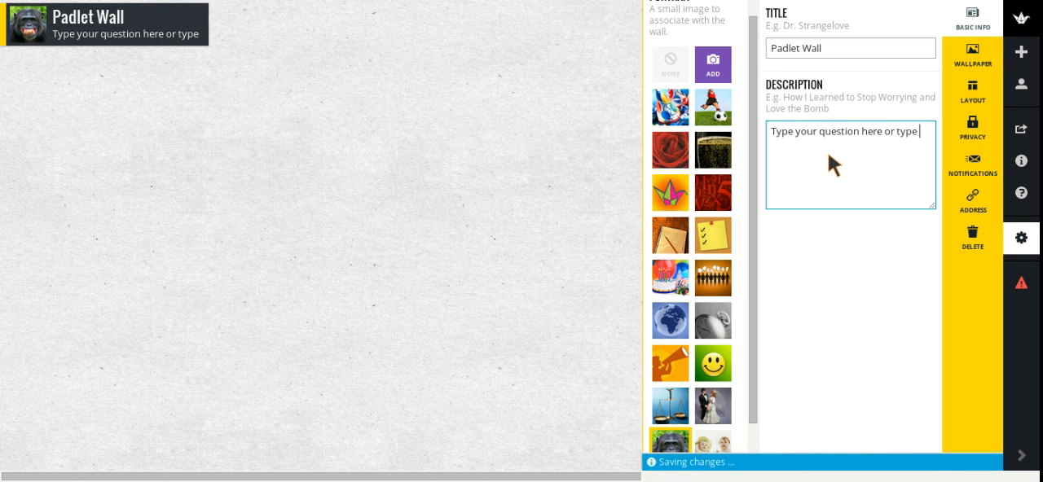
pyautogui.write('a descri')
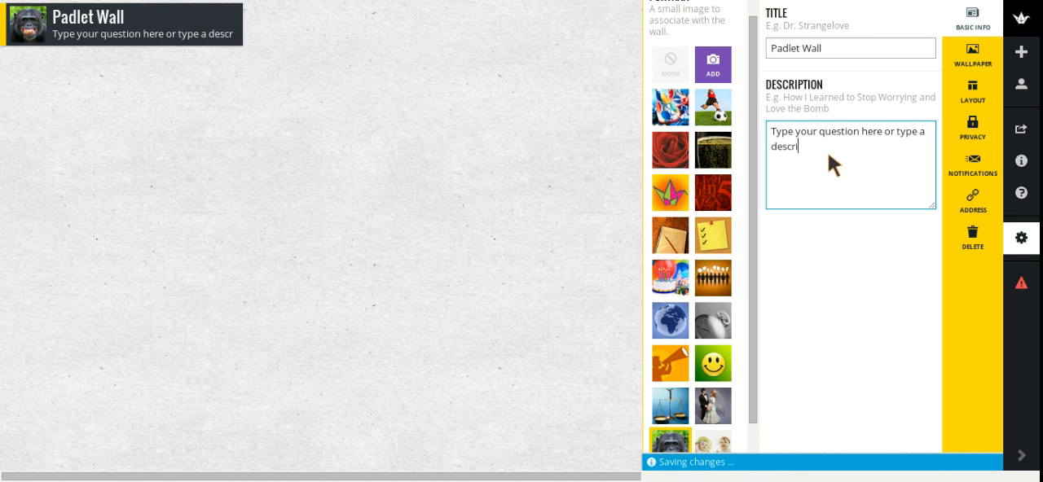
pyautogui.write('ption of the w')
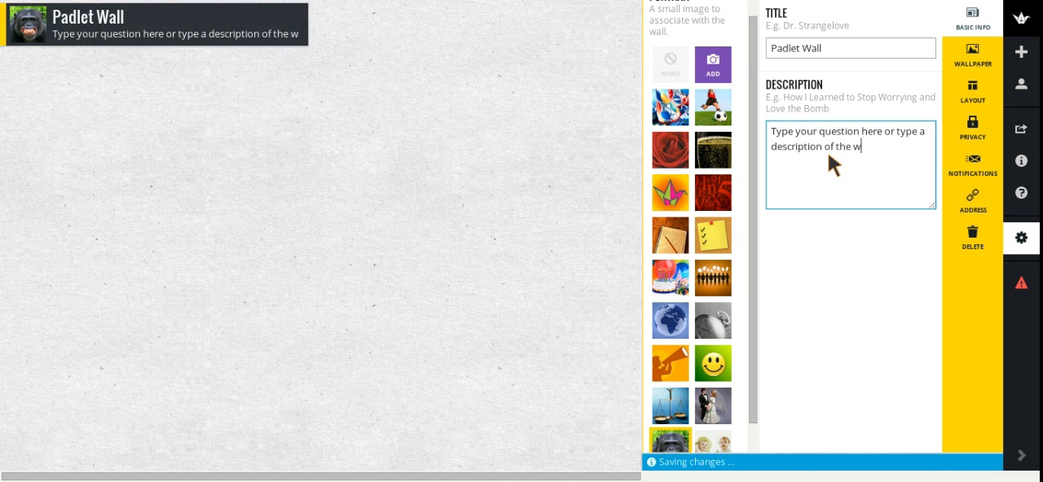
pyautogui.write('all.')
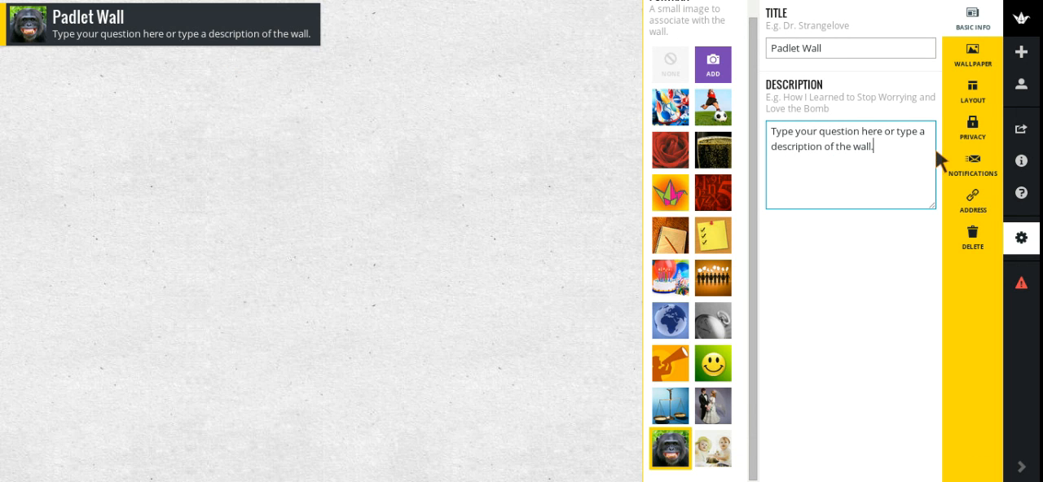
# - Change the wall's wallpaper to the Stars background
pyautogui.click(978, 65)
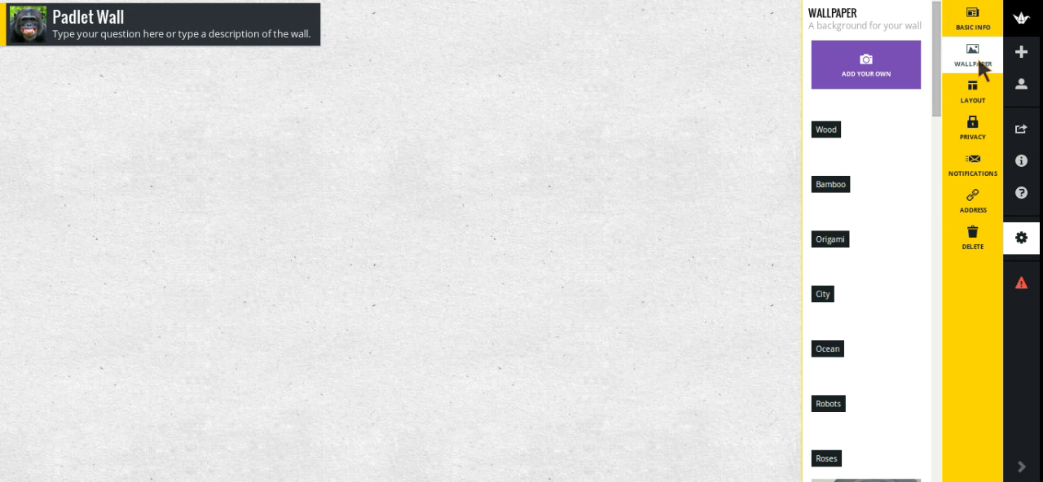
pyautogui.click(880, 139)
pyautogui.scroll(-1, 877, 145)
pyautogui.scroll(-6, 877, 142)
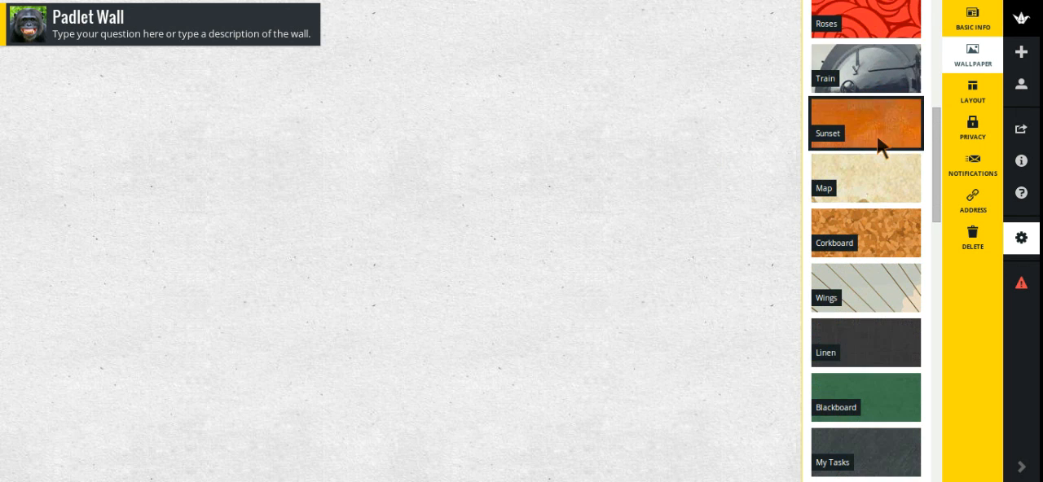
pyautogui.scroll(-4, 877, 143)
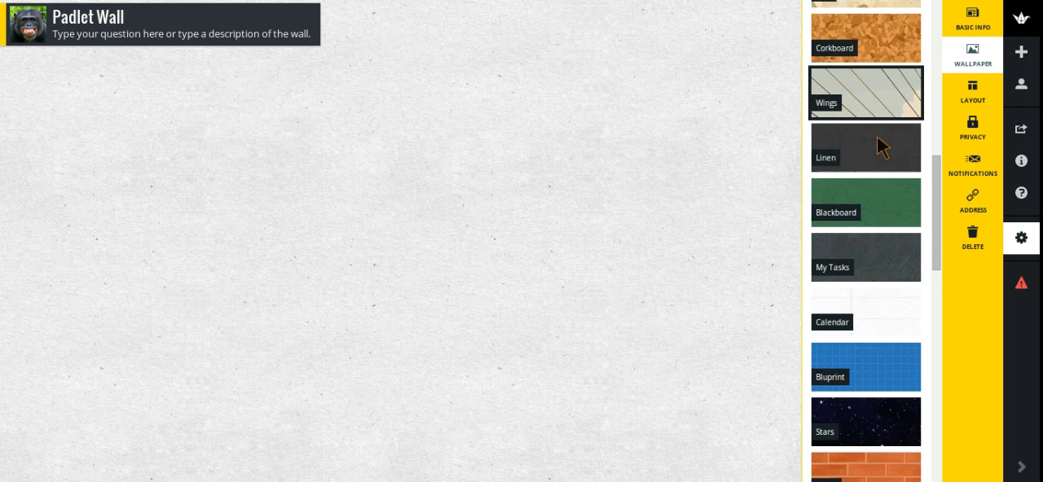
pyautogui.scroll(-1, 877, 145)
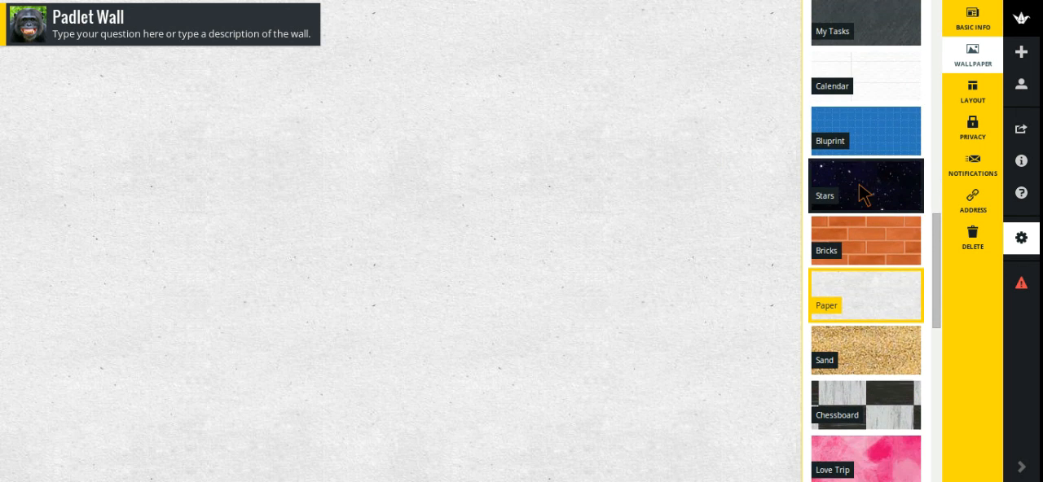
pyautogui.click(860, 192)
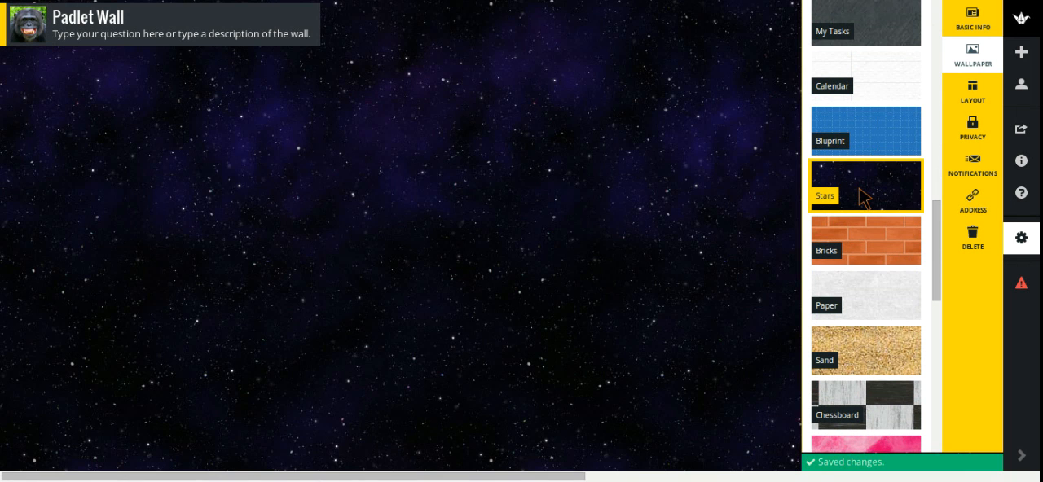
# - Examine the link, file upload and webcam options for adding a custom wallpaper, and return to the wallpaper choices
pyautogui.scroll(-3, 841, 232)
pyautogui.scroll(1, 843, 228)
pyautogui.scroll(10, 841, 228)
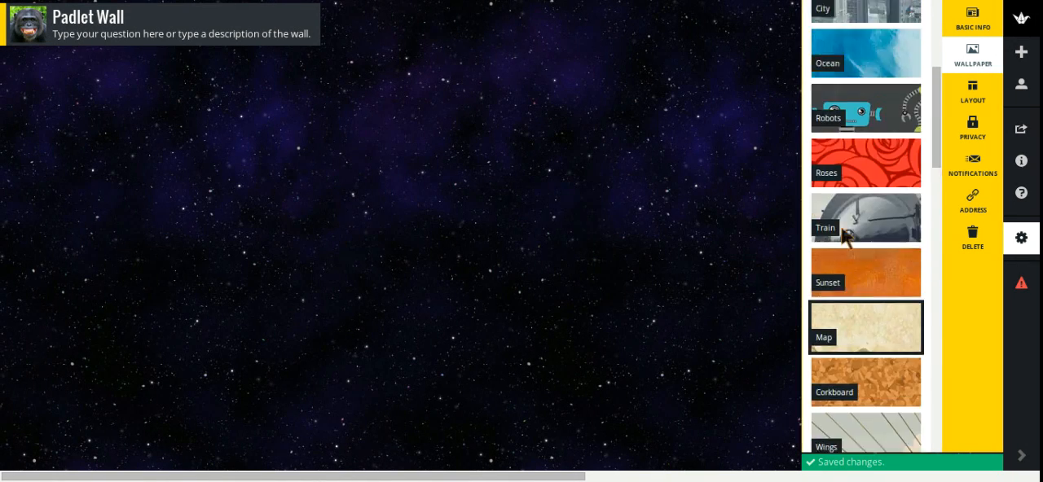
pyautogui.click(875, 59)
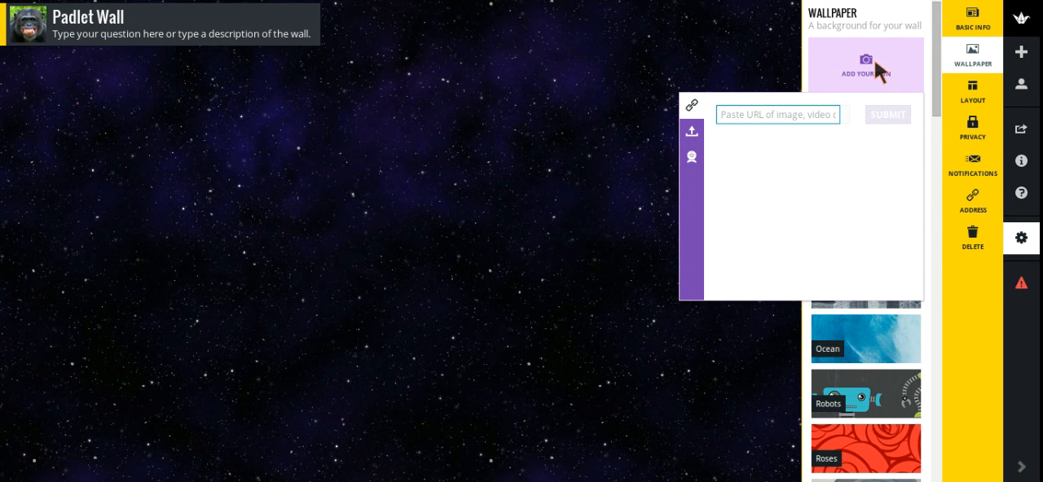
pyautogui.click(691, 133)
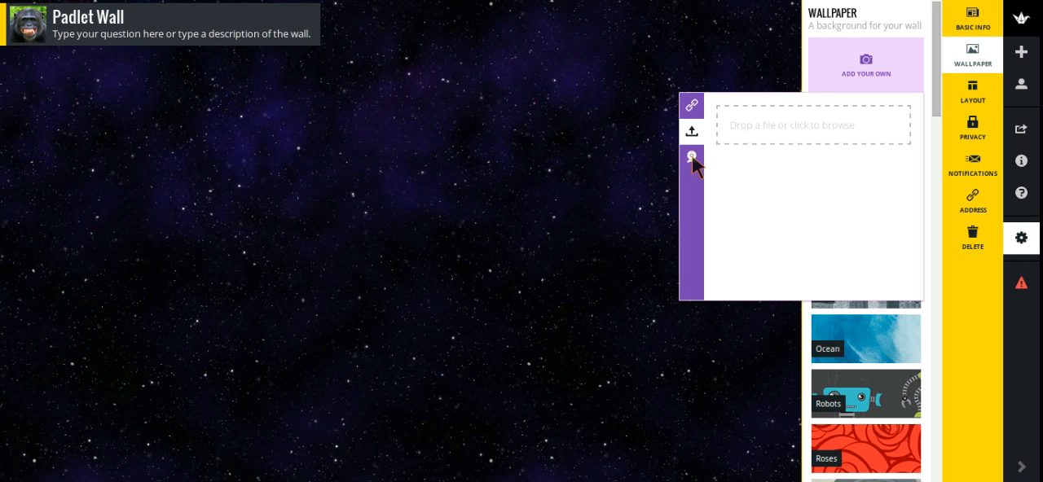
pyautogui.click(691, 158)
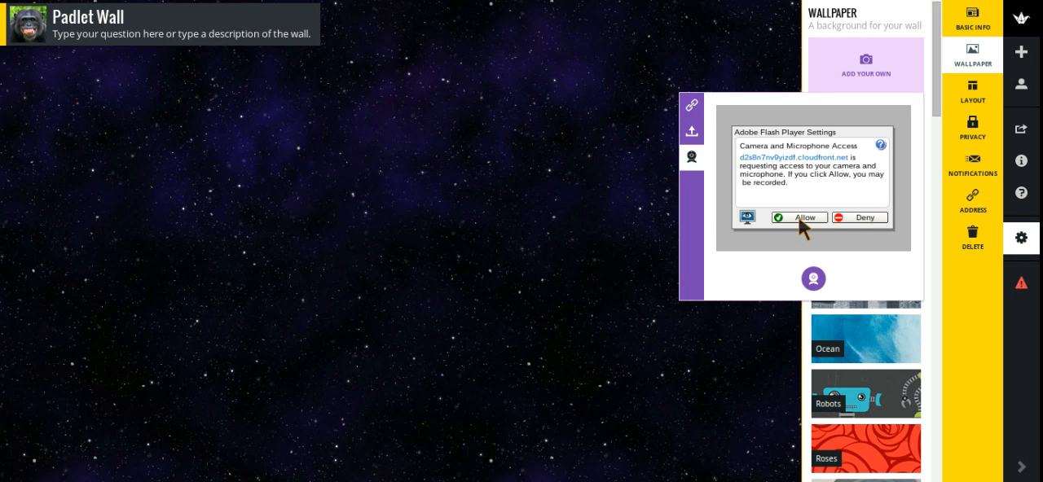
pyautogui.click(690, 111)
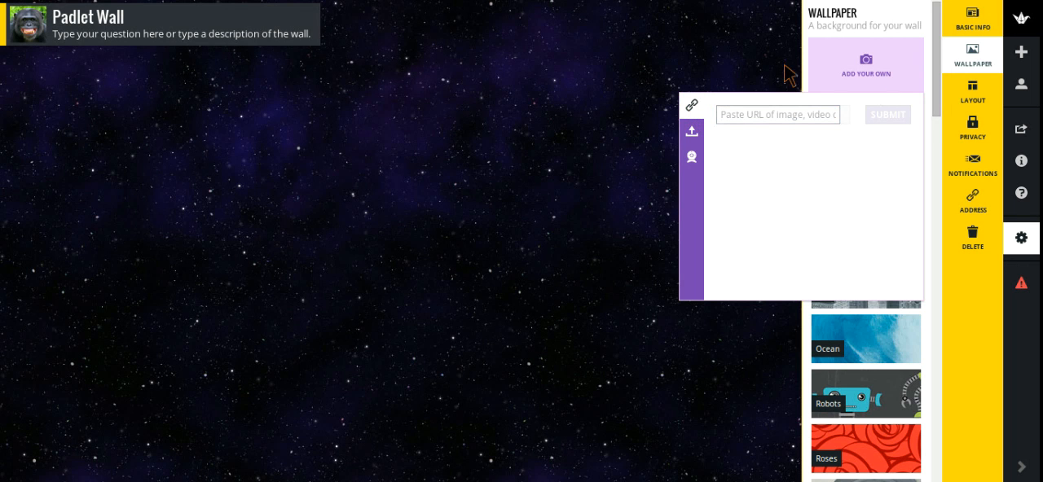
pyautogui.click(759, 68)
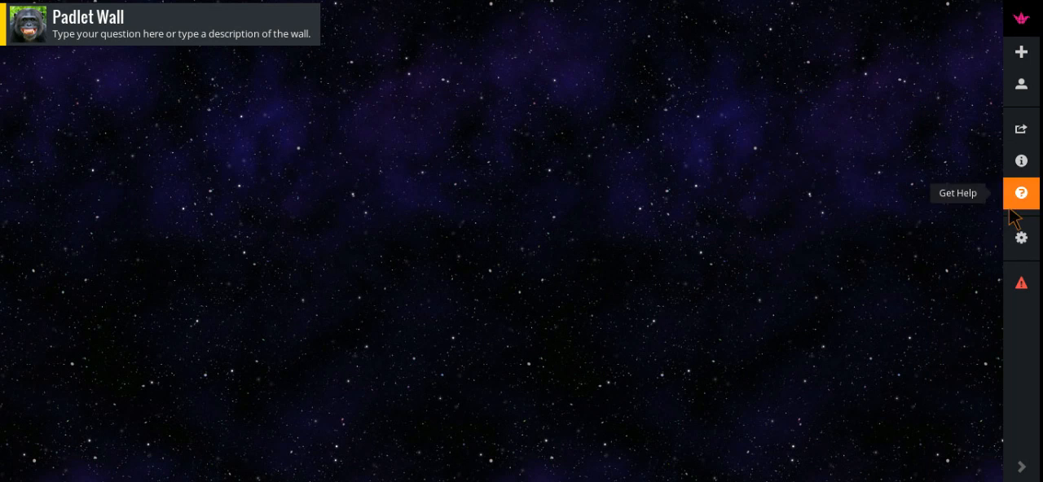
pyautogui.click(1021, 241)
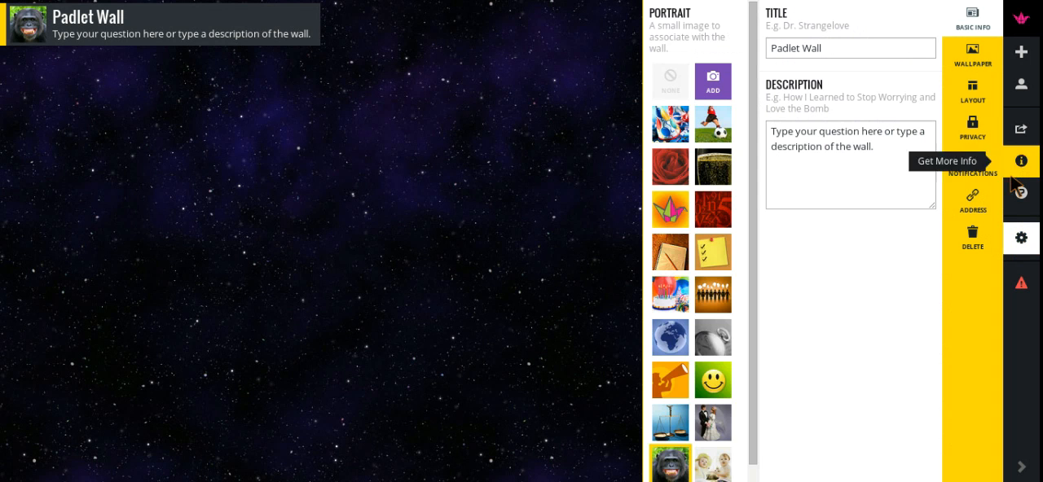
pyautogui.click(987, 54)
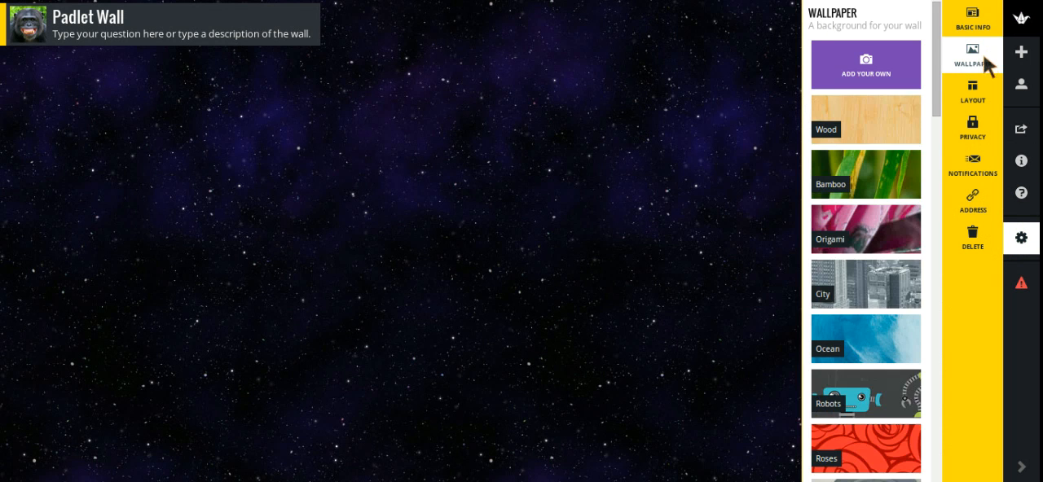
# - Change the wall's wallpaper to Ocean and display the layout choices for posts
pyautogui.click(857, 329)
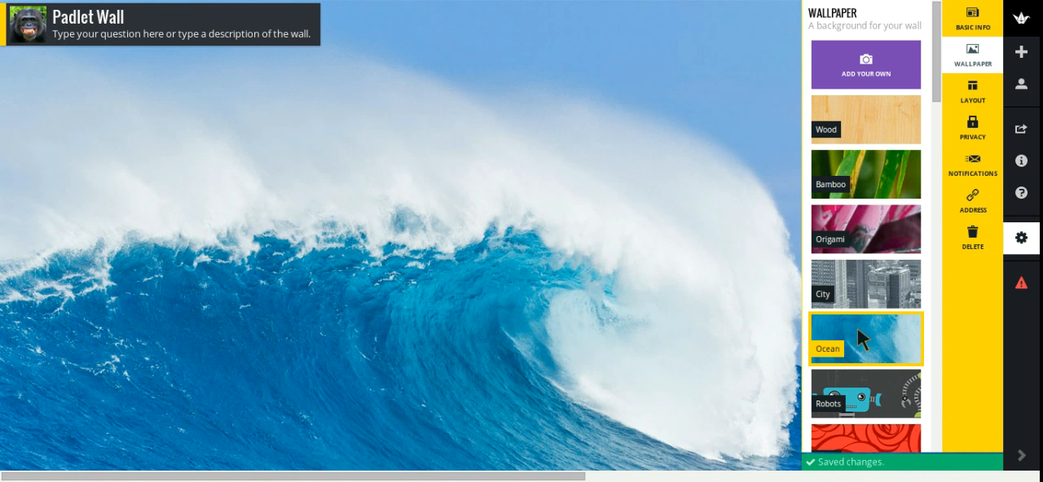
pyautogui.click(975, 92)
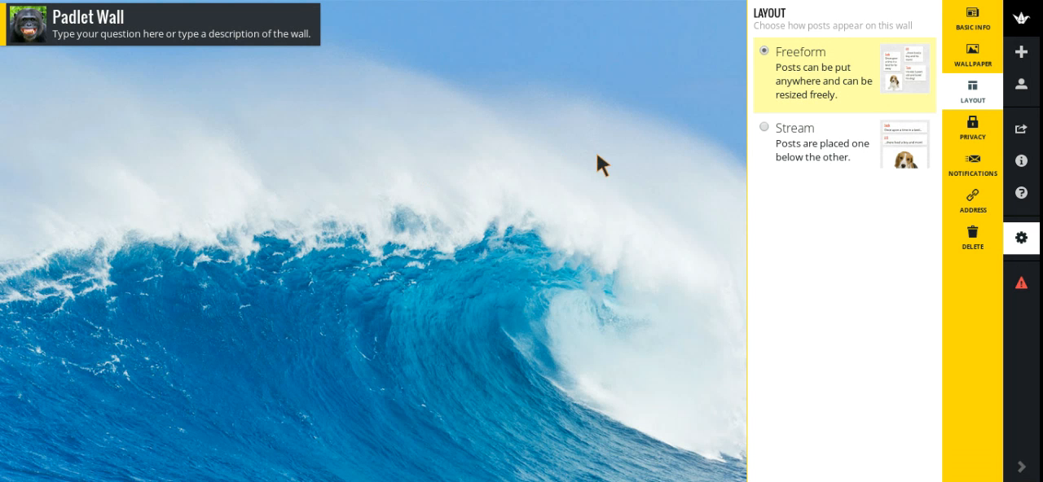
# - Leave the settings and add a post titled "Test" in the upper middle area of the wall
pyautogui.click(348, 157)
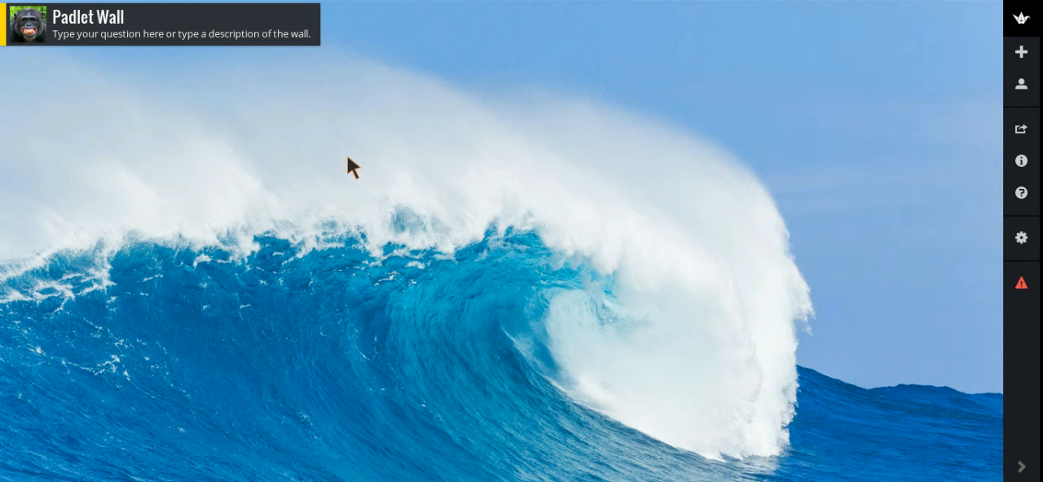
pyautogui.doubleClick(348, 157)
pyautogui.write('Test')
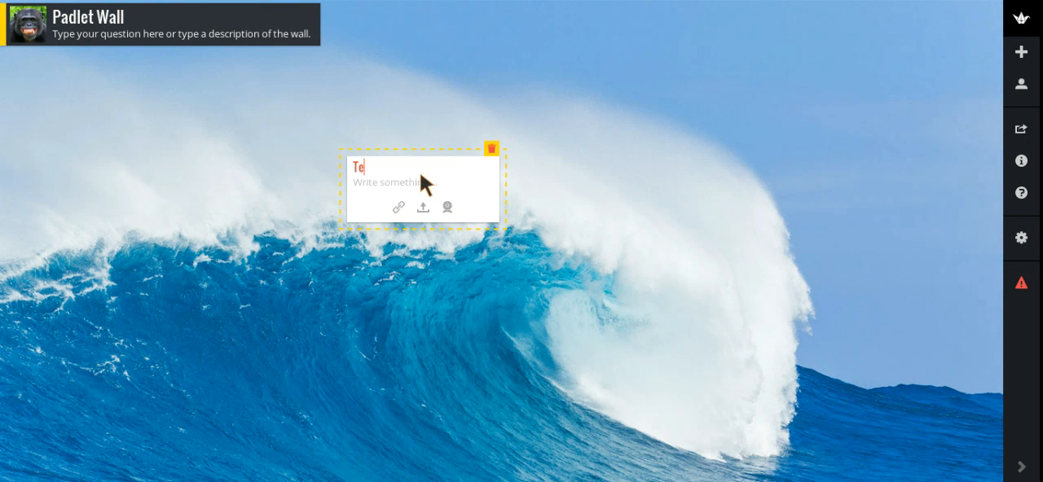
# - Add a second post titled "Test" and reposition it freely, ending above and to the right of the first post
pyautogui.click(617, 231)
pyautogui.doubleClick(617, 230)
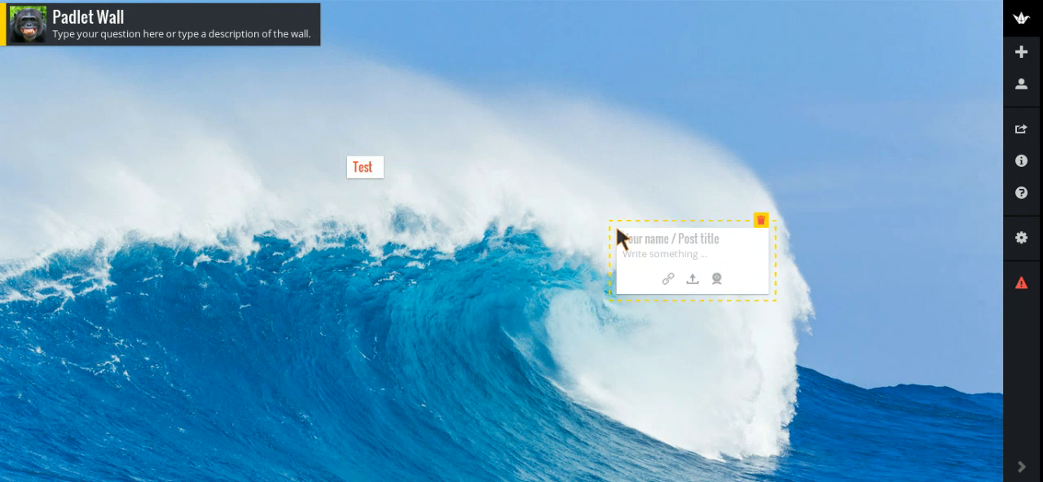
pyautogui.click(659, 193)
pyautogui.moveTo(646, 240); pyautogui.dragTo(378, 171)
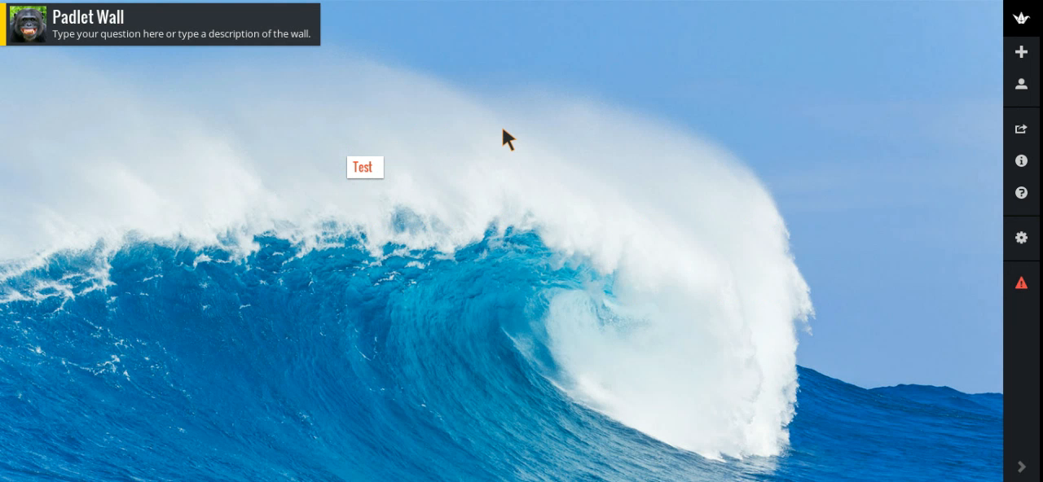
pyautogui.moveTo(380, 174); pyautogui.dragTo(531, 139)
# - Change the wall's layout to Stream so posts are placed one below the other
pyautogui.click(1021, 237)
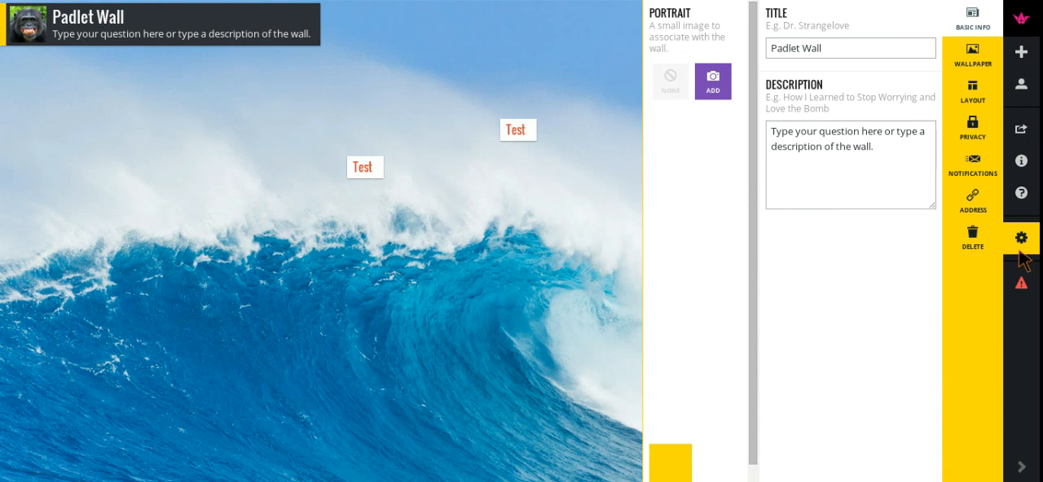
pyautogui.click(974, 106)
pyautogui.click(799, 133)
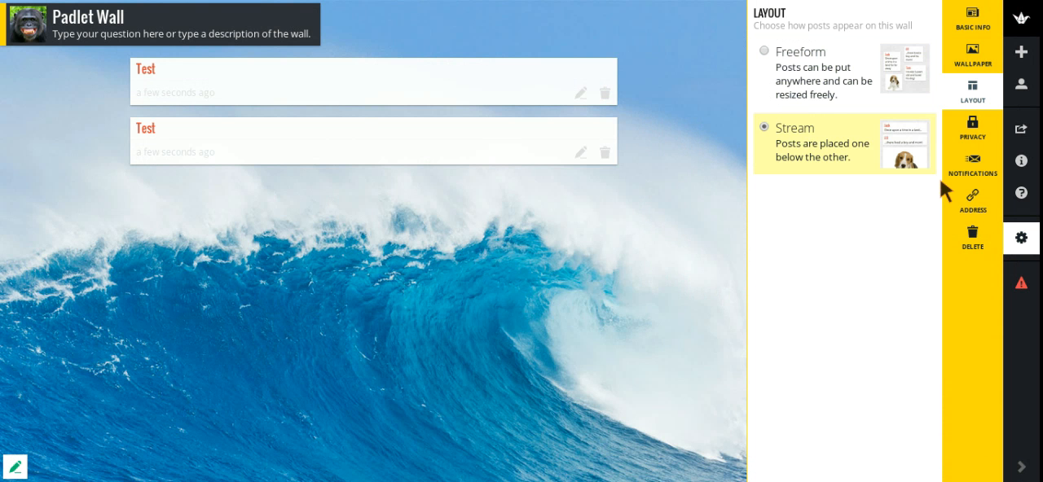
# - Examine the wall's visibility options and the permission levels for Hidden Link, keeping Can Write
pyautogui.click(978, 137)
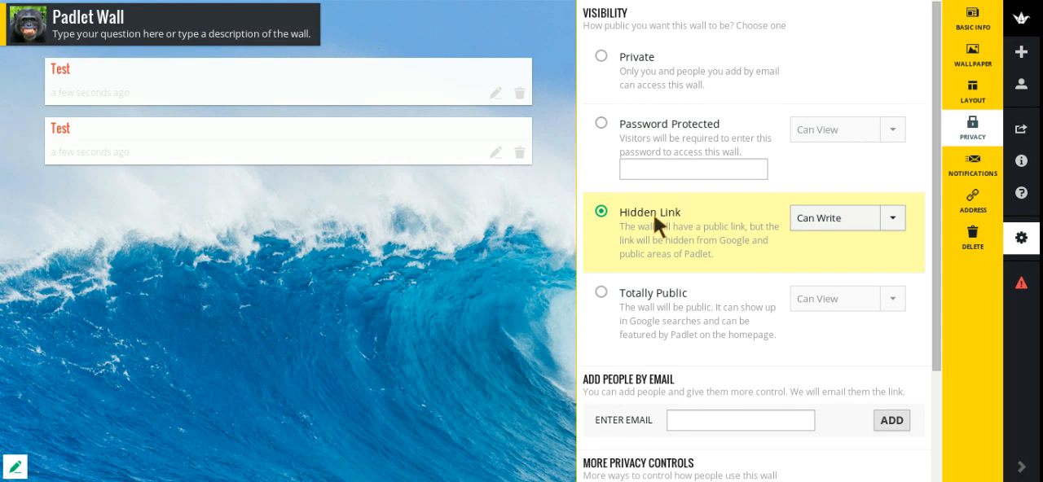
pyautogui.click(891, 217)
pyautogui.scroll(-1, 825, 269)
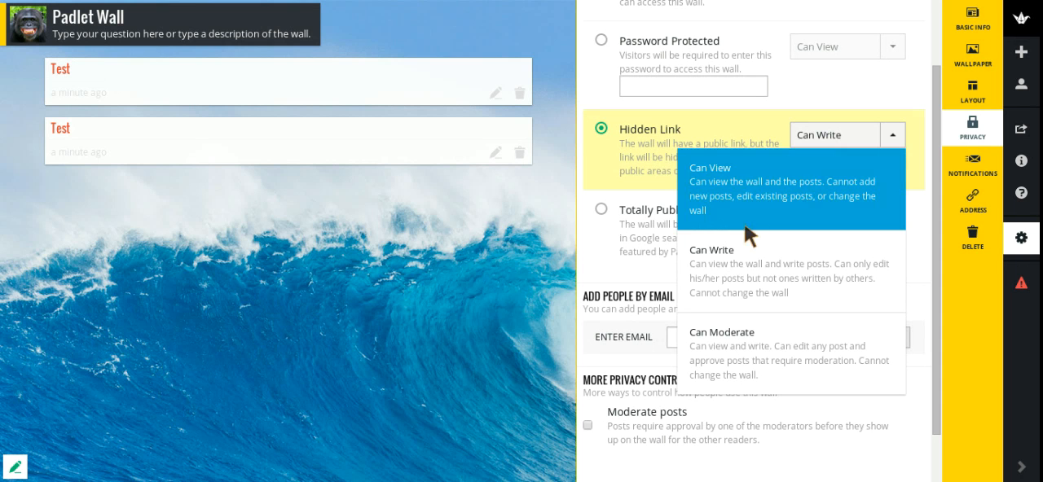
pyautogui.click(790, 278)
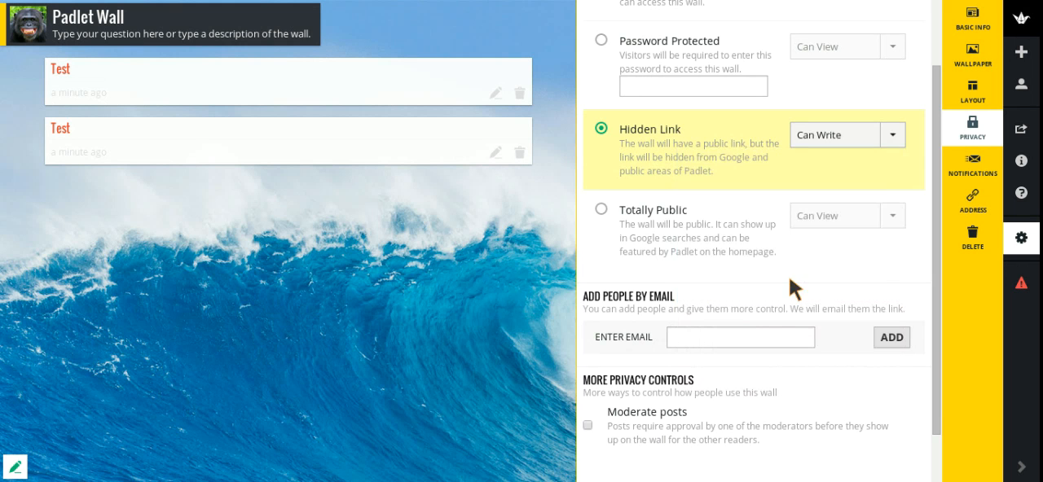
pyautogui.scroll(1, 836, 236)
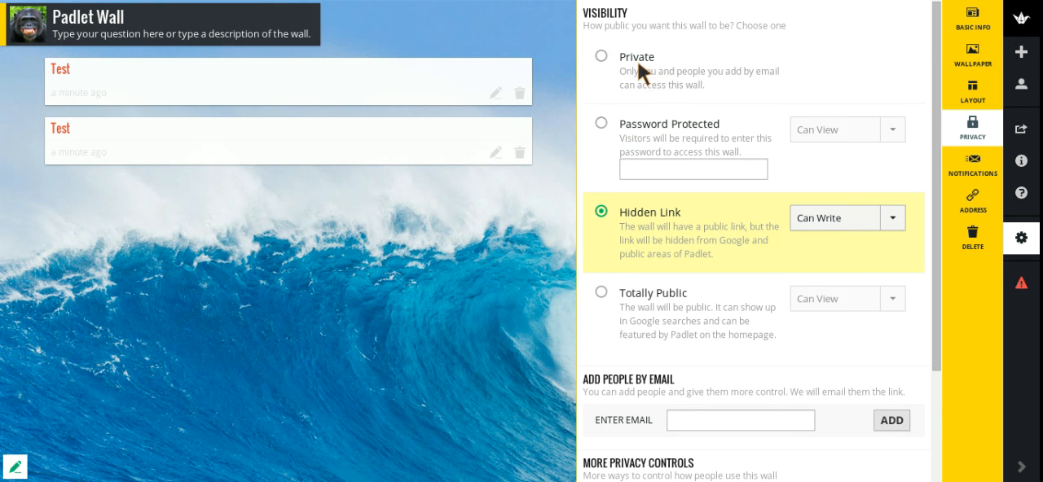
# - Examine the privacy settings for adding people by email and moderating posts alongside the visibility choices
pyautogui.scroll(-1, 710, 70)
pyautogui.scroll(1, 710, 70)
pyautogui.scroll(-3, 693, 70)
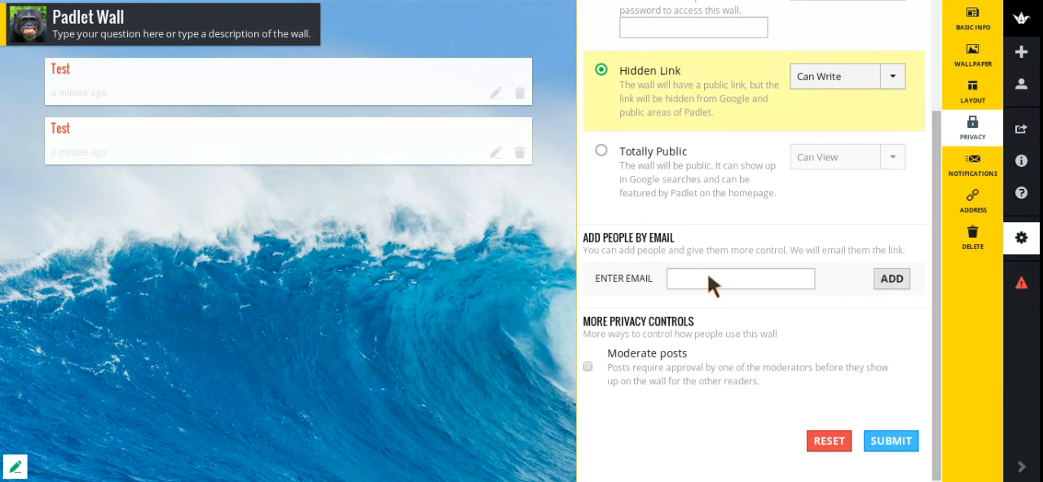
pyautogui.click(707, 281)
pyautogui.scroll(3, 789, 270)
pyautogui.scroll(-2, 789, 271)
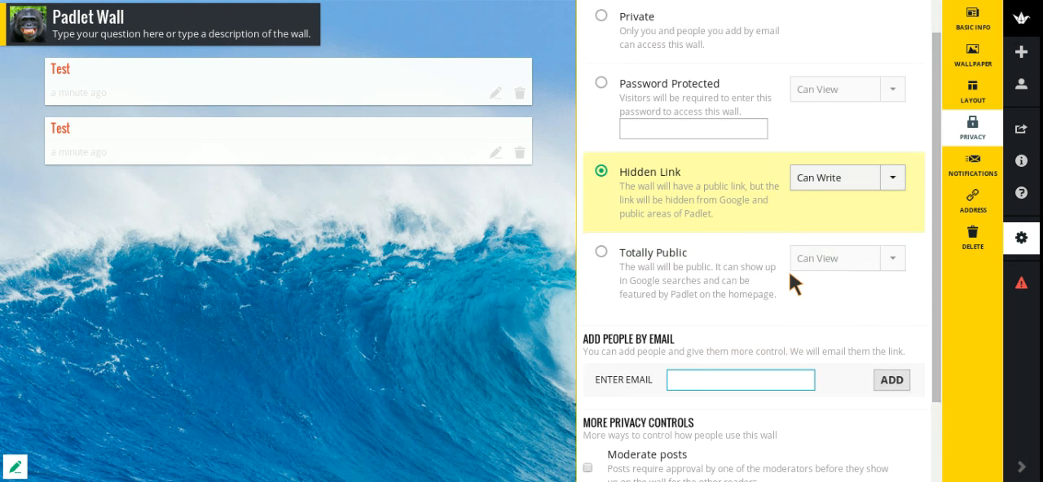
pyautogui.scroll(1, 788, 270)
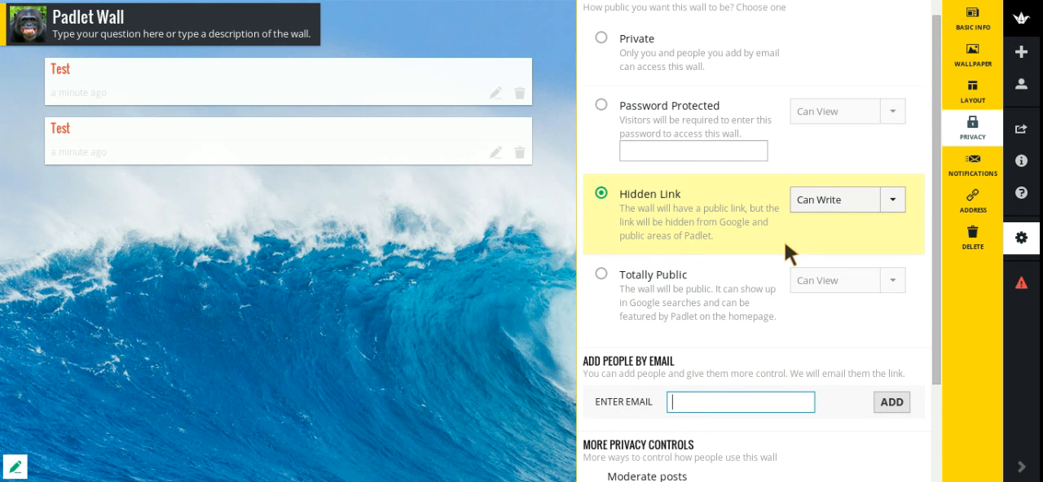
# - Try the Password Protected and Totally Public visibility options for the wall
pyautogui.click(678, 109)
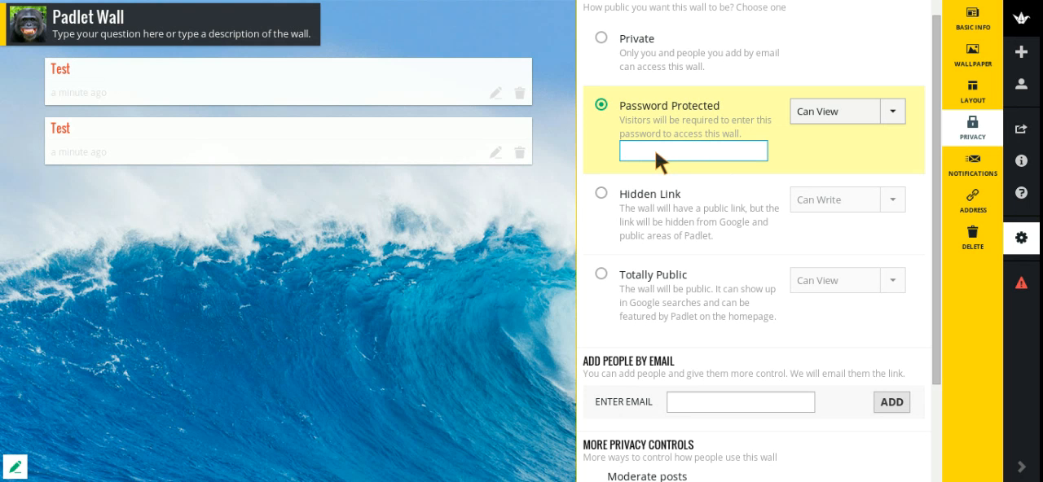
pyautogui.click(654, 279)
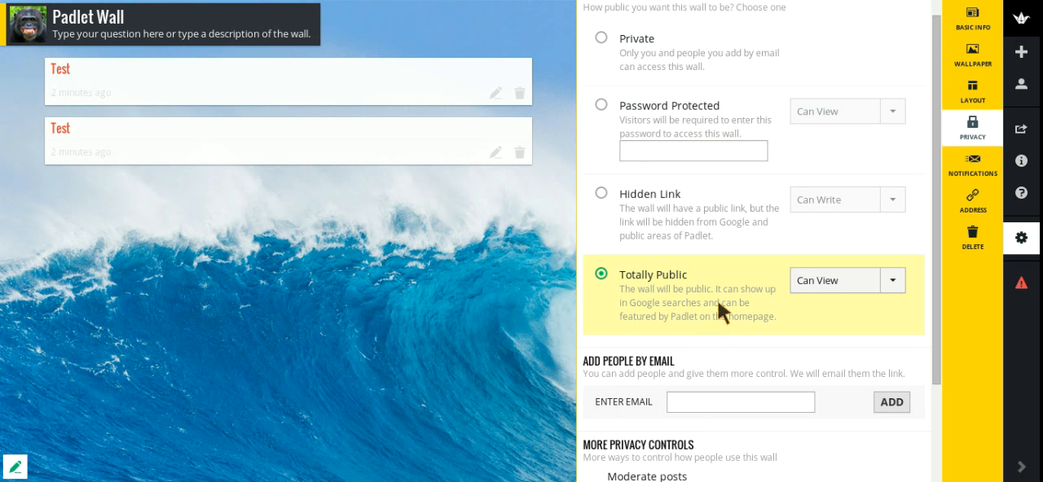
pyautogui.scroll(1, 717, 300)
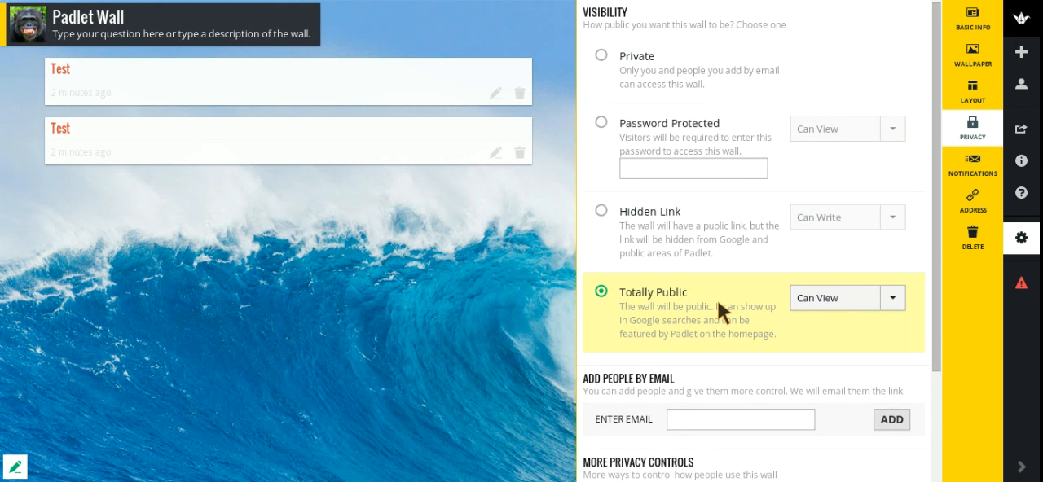
# - Set the wall's visibility to Hidden Link with the Can Write permission
pyautogui.click(686, 237)
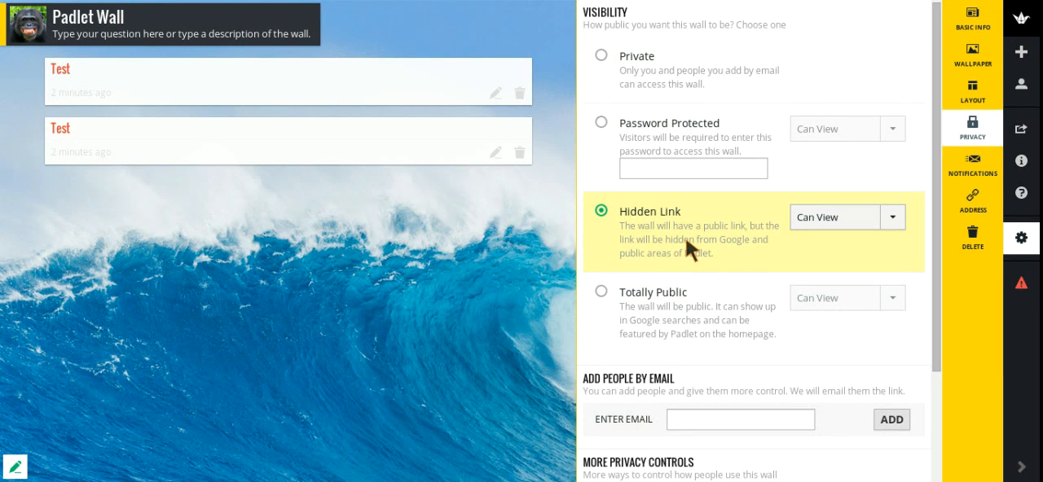
pyautogui.click(891, 218)
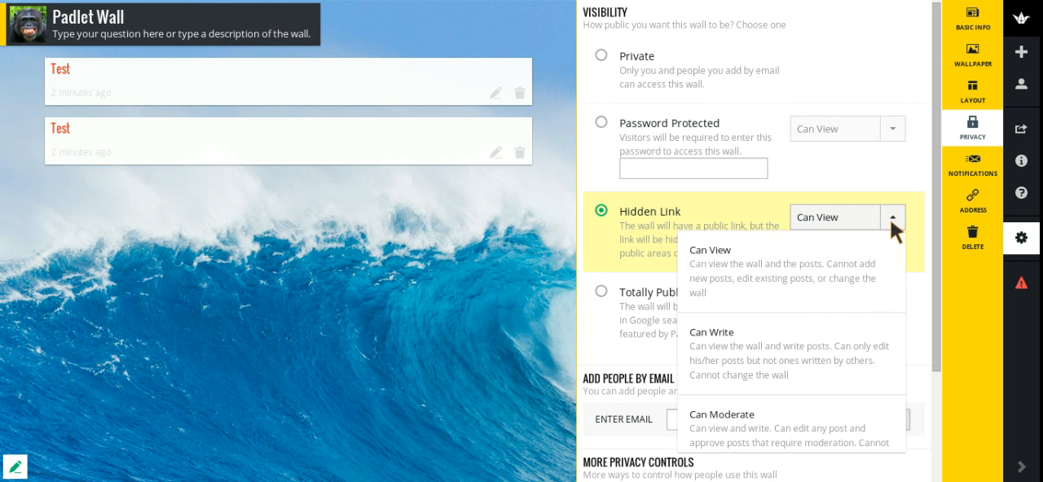
pyautogui.click(773, 342)
# - Examine the post moderation control and the email notification option for new posts
pyautogui.scroll(-3, 778, 308)
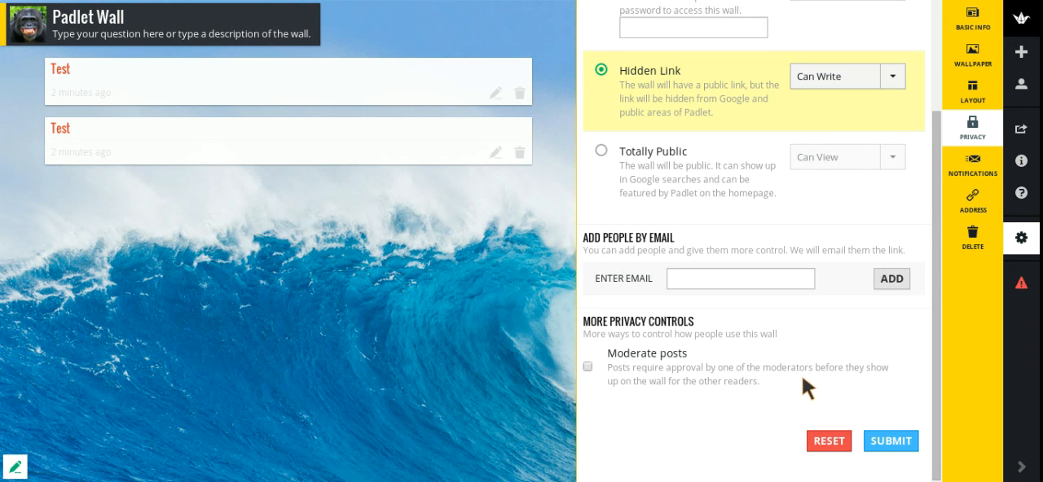
pyautogui.click(974, 164)
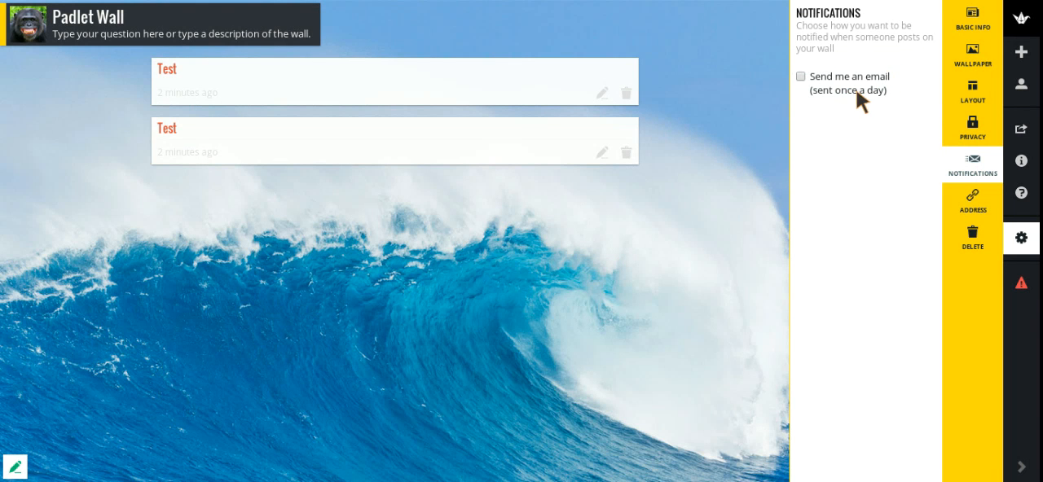
# - Give the wall a new padlet.com address ending in the owner's title and surname
pyautogui.click(975, 202)
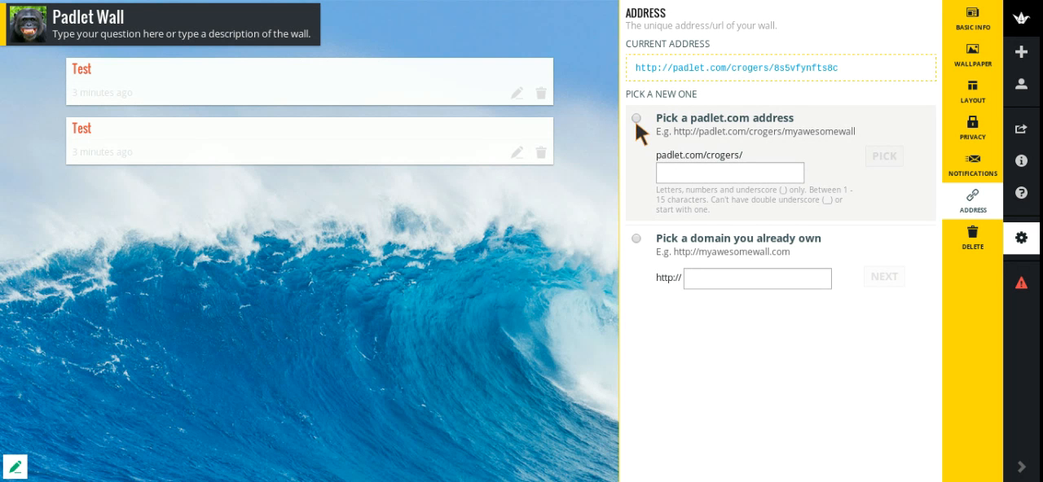
pyautogui.click(700, 176)
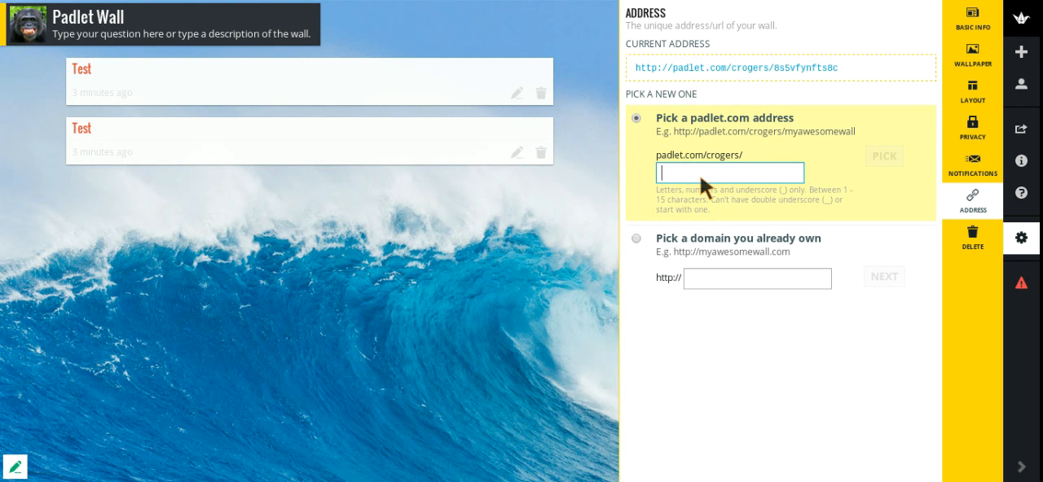
pyautogui.write('mr')
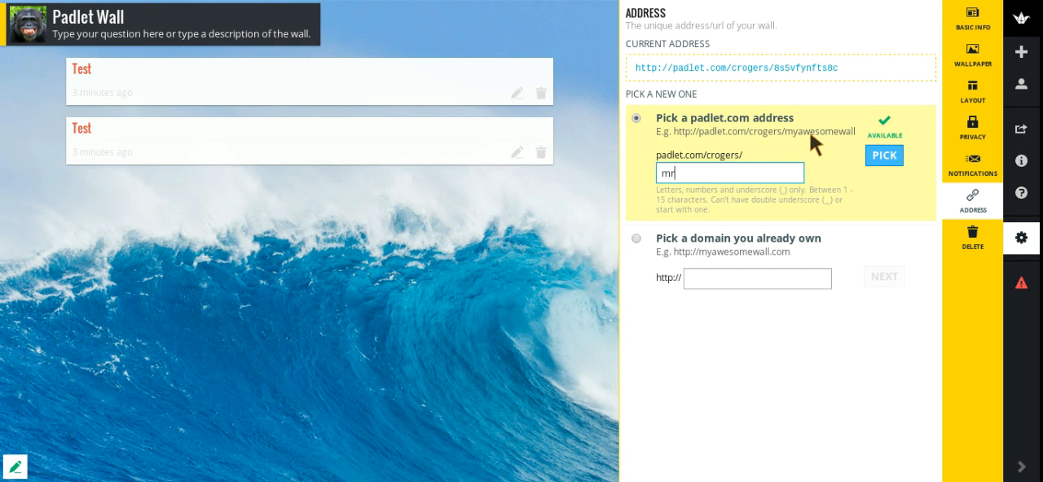
pyautogui.press('BackSpace')
pyautogui.write('y')
pyautogui.press('BackSpace')
pyautogui.press('BackSpace')
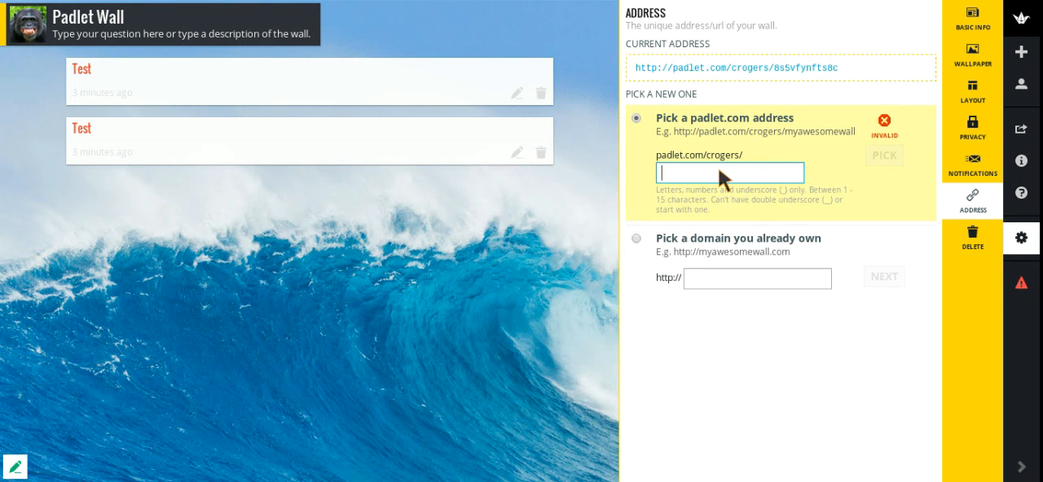
pyautogui.write('mrrogers')
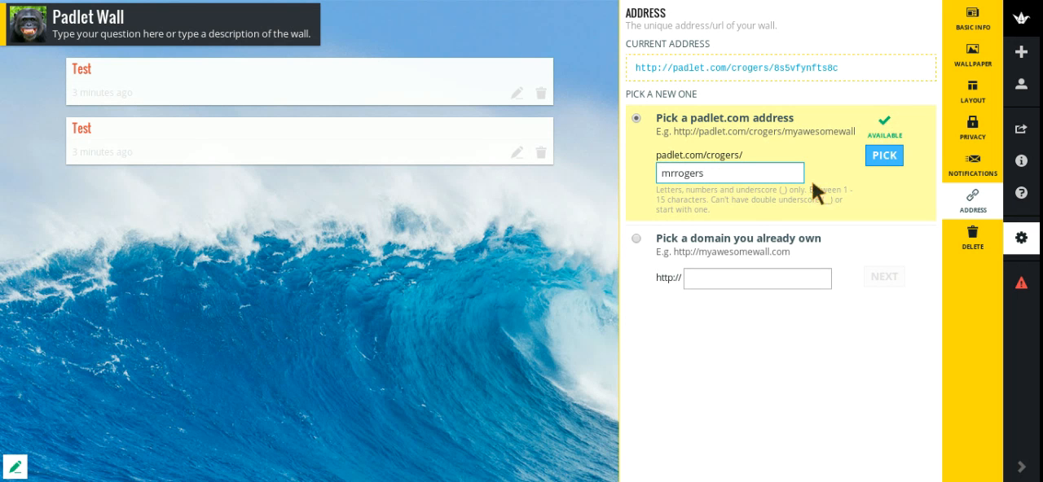
pyautogui.click(884, 155)
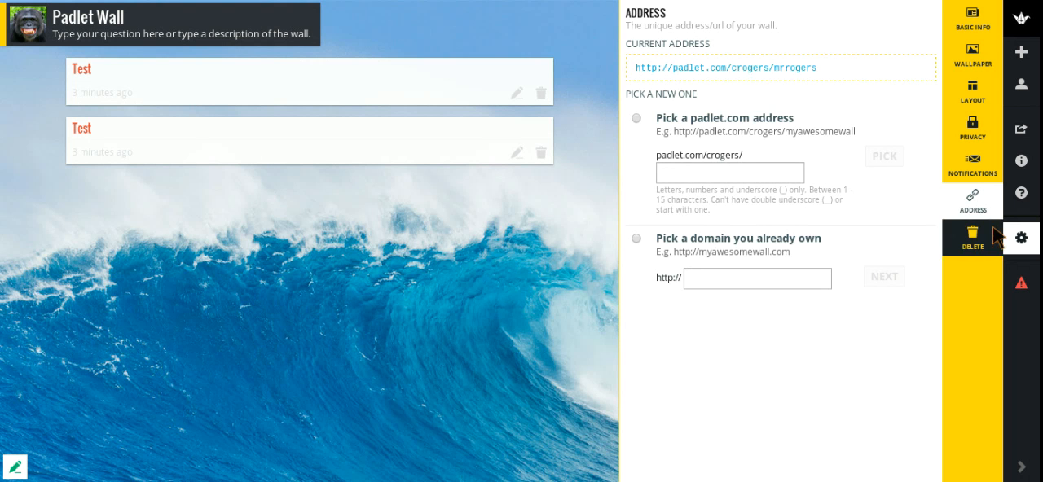
# - Leave the settings and add a post titled with the owner's name, reading "This is where your participants type their message."
pyautogui.click(511, 227)
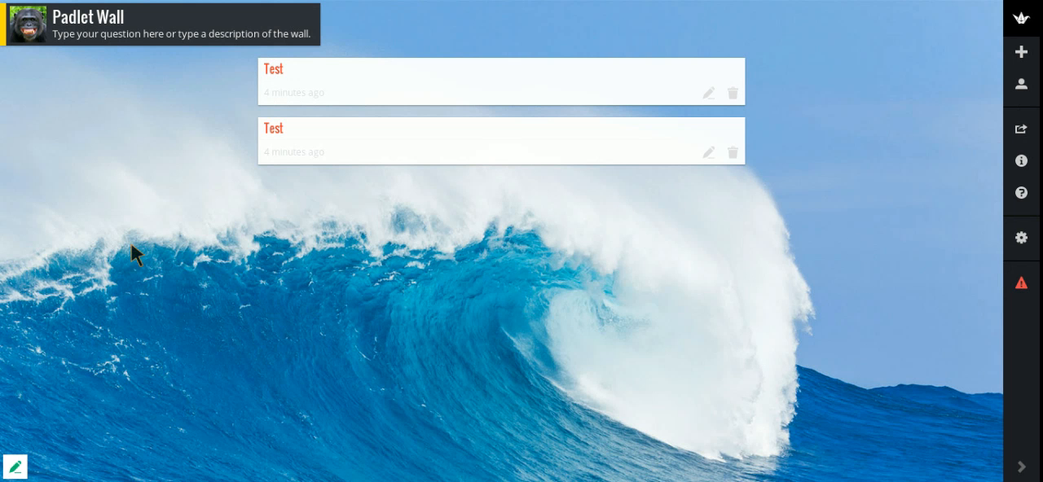
pyautogui.doubleClick(352, 251)
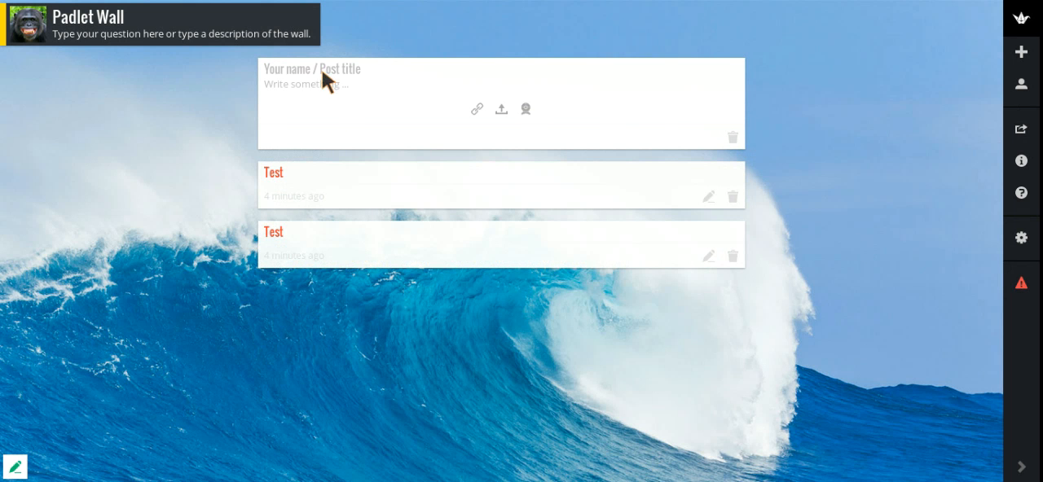
pyautogui.write('M')
pyautogui.write('This is ')
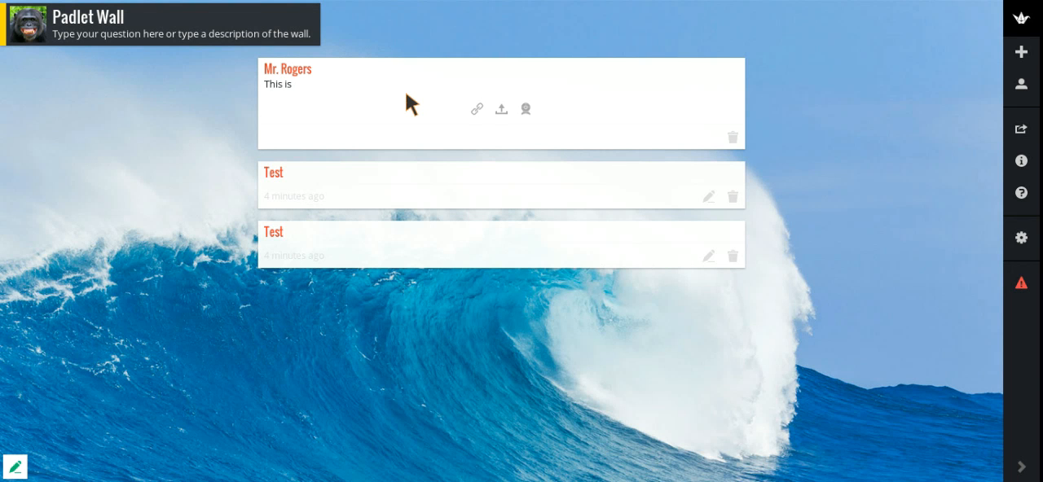
pyautogui.write('where your participanbts')
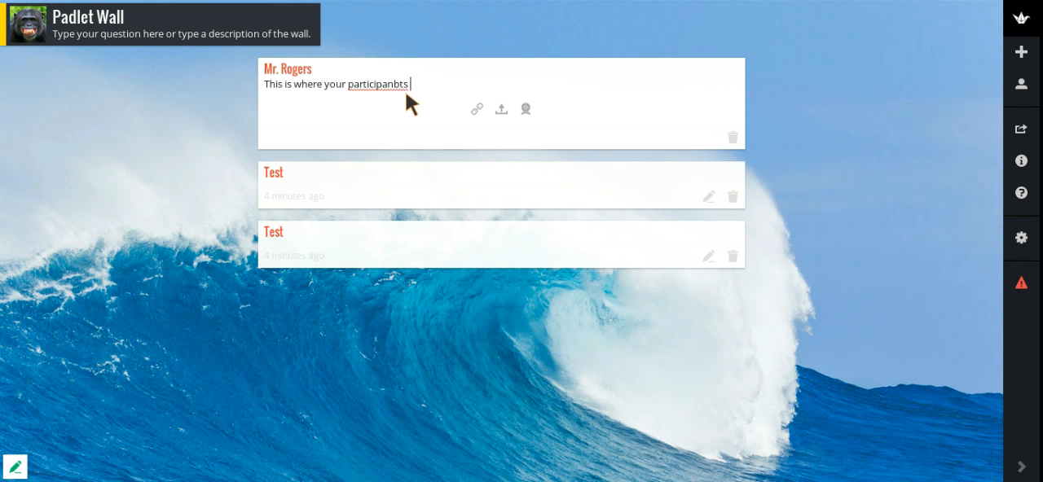
pyautogui.press('BackSpace')
pyautogui.press('BackSpace')
pyautogui.press('BackSpace')
pyautogui.press('BackSpace')
pyautogui.write('ts type their message.')
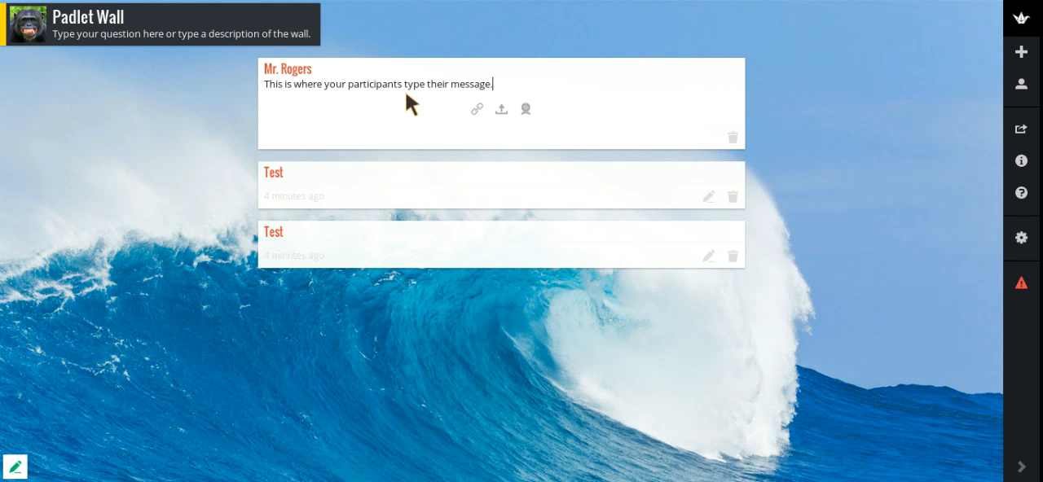
# - Examine the message post's link, file upload and webcam attachment options without attaching anything, and finish editing the post
pyautogui.click(476, 108)
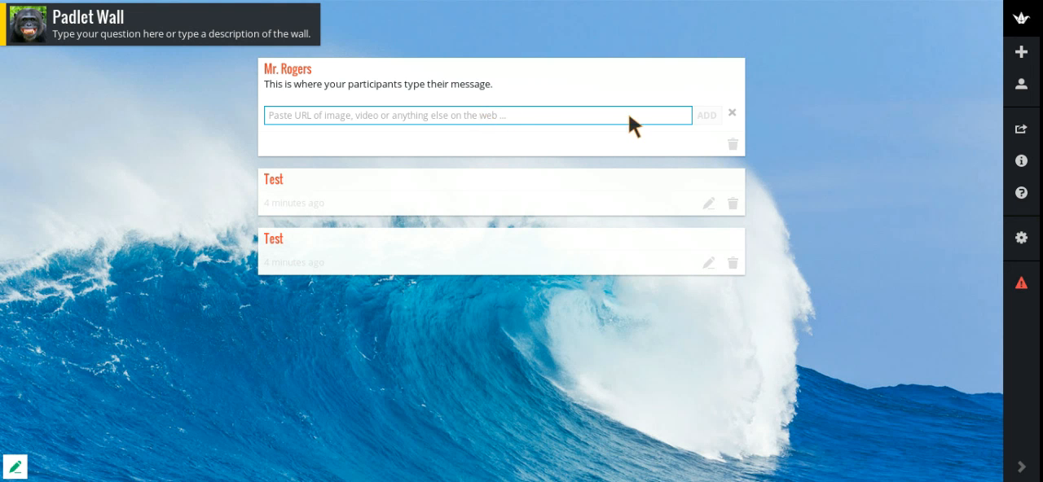
pyautogui.click(732, 114)
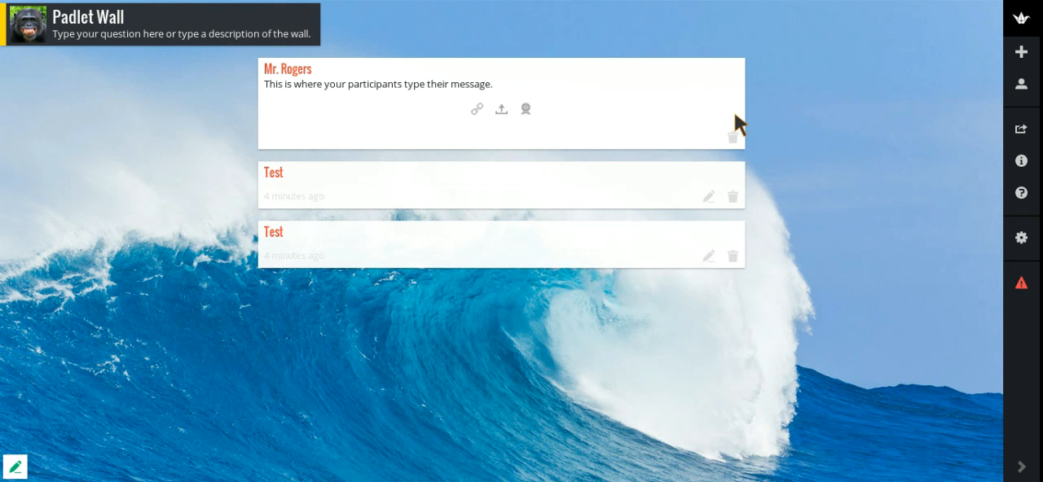
pyautogui.click(497, 112)
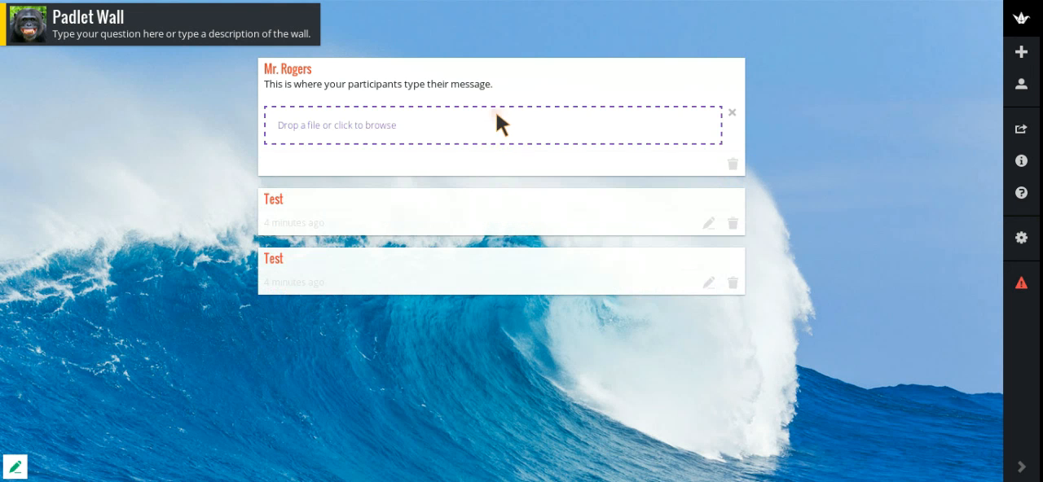
pyautogui.click(729, 113)
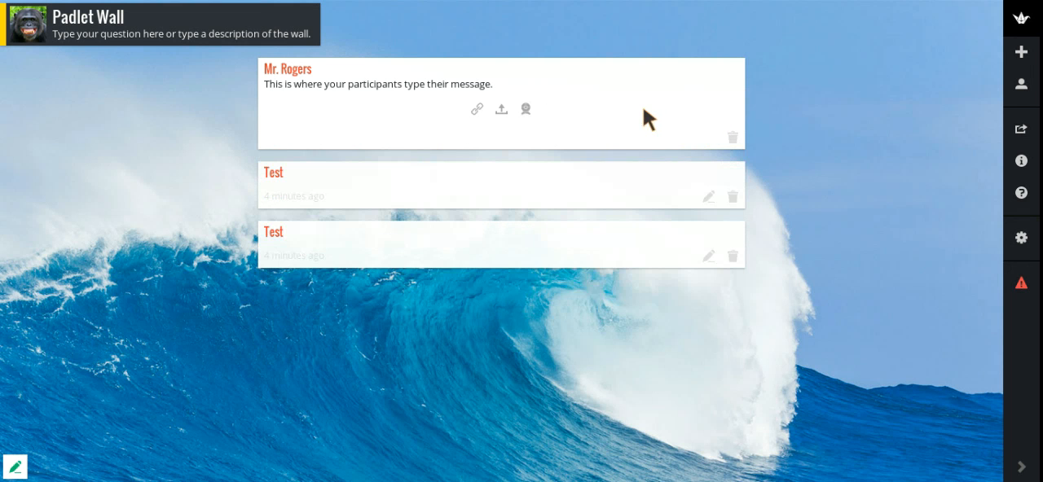
pyautogui.click(525, 108)
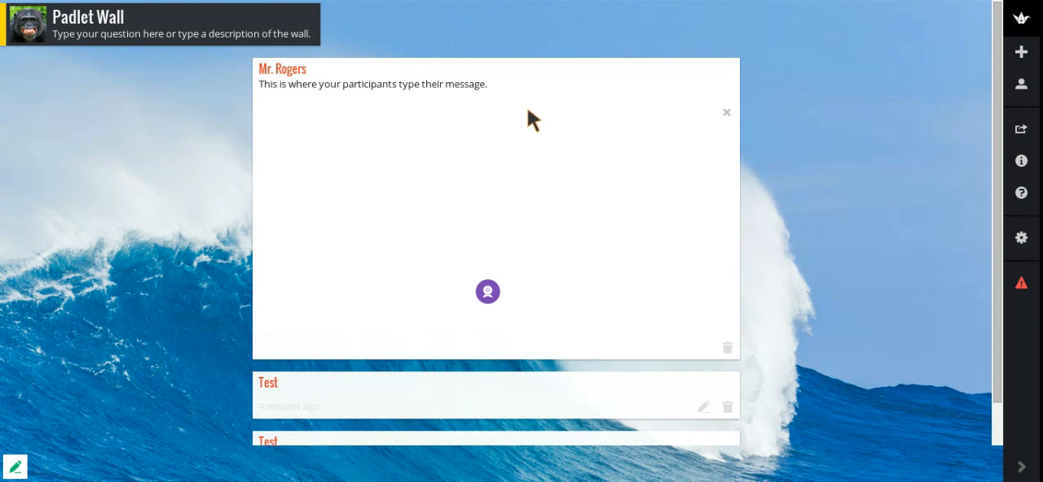
pyautogui.click(727, 112)
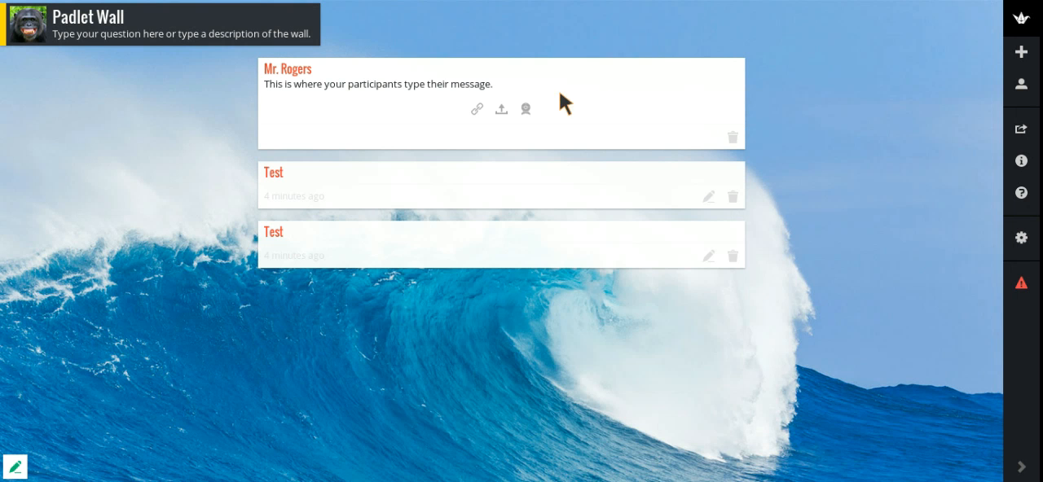
pyautogui.click(800, 135)
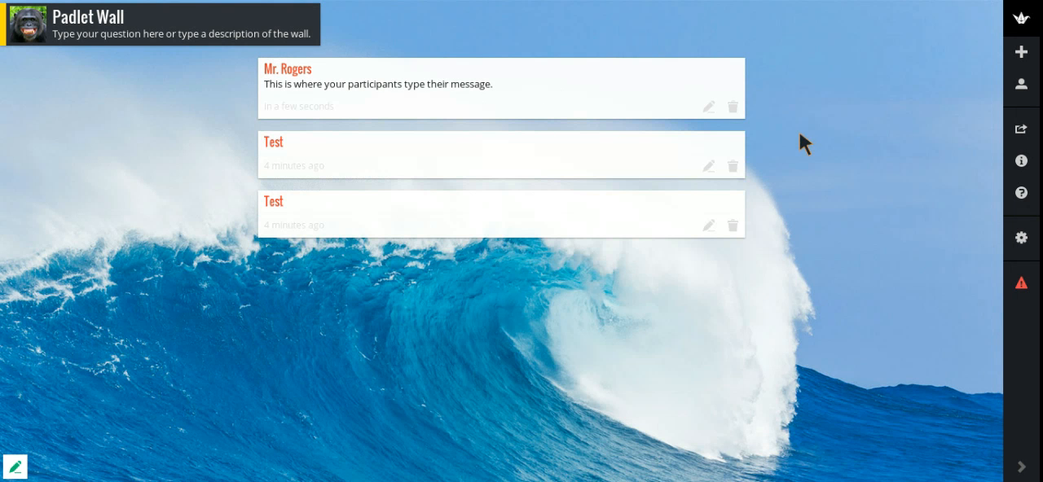
# - Change the wall's layout to Freeform and reposition the participants' message post on the wall
pyautogui.click(1022, 237)
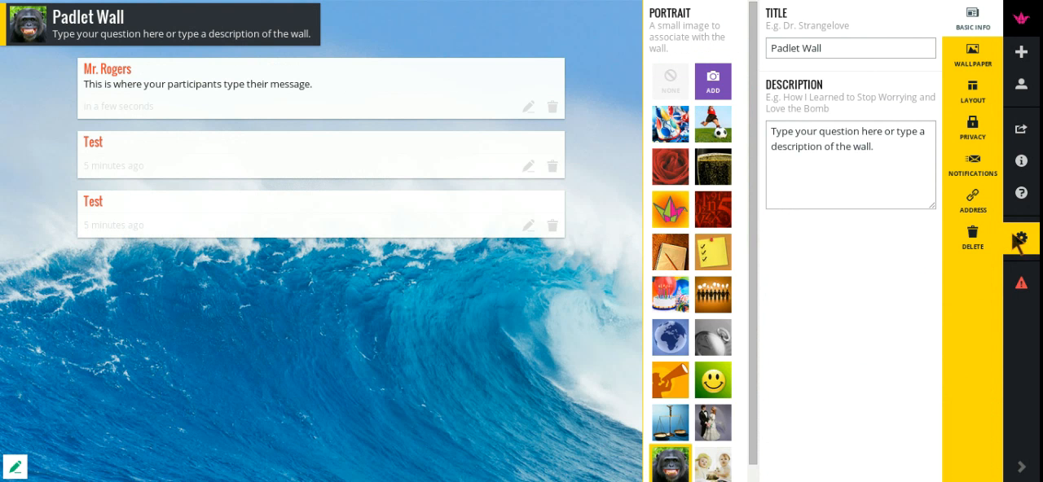
pyautogui.click(981, 93)
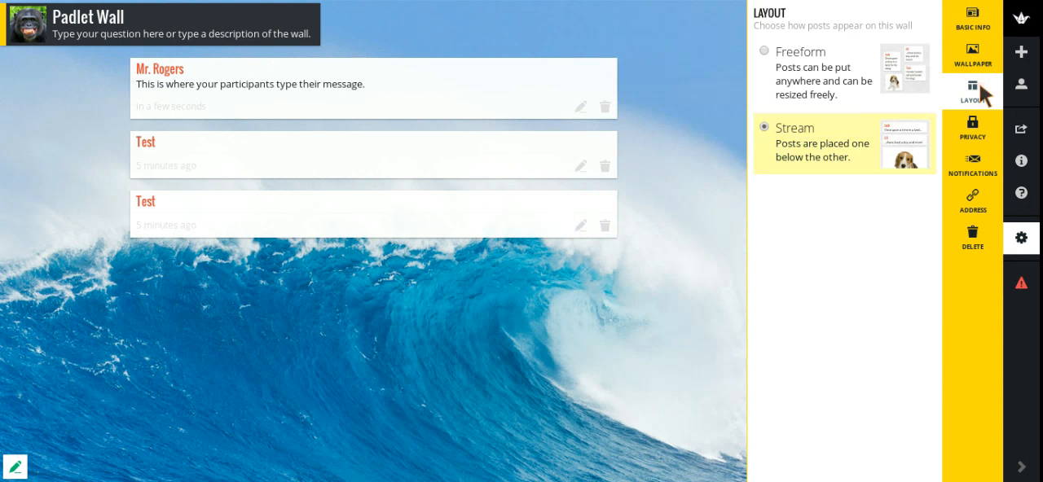
pyautogui.click(813, 51)
pyautogui.moveTo(203, 205)
pyautogui.mouseDown()
pyautogui.moveTo(230, 142)
pyautogui.moveTo(292, 178)
pyautogui.moveTo(105, 166)
pyautogui.moveTo(237, 172)
pyautogui.moveTo(133, 182)
pyautogui.moveTo(186, 174)
pyautogui.mouseUp()
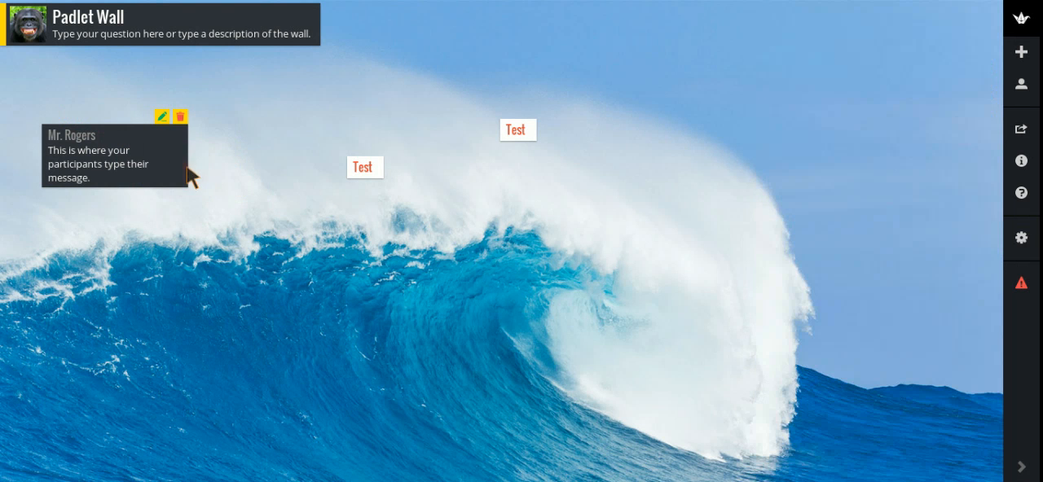
# - Examine the editing and removal options of the participants' message post, and leave the post in place
pyautogui.click(162, 117)
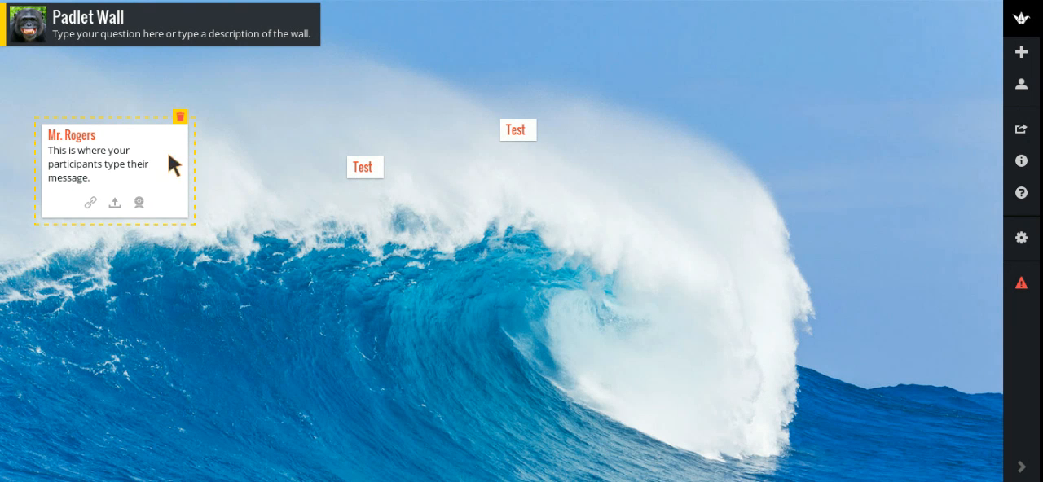
pyautogui.click(181, 117)
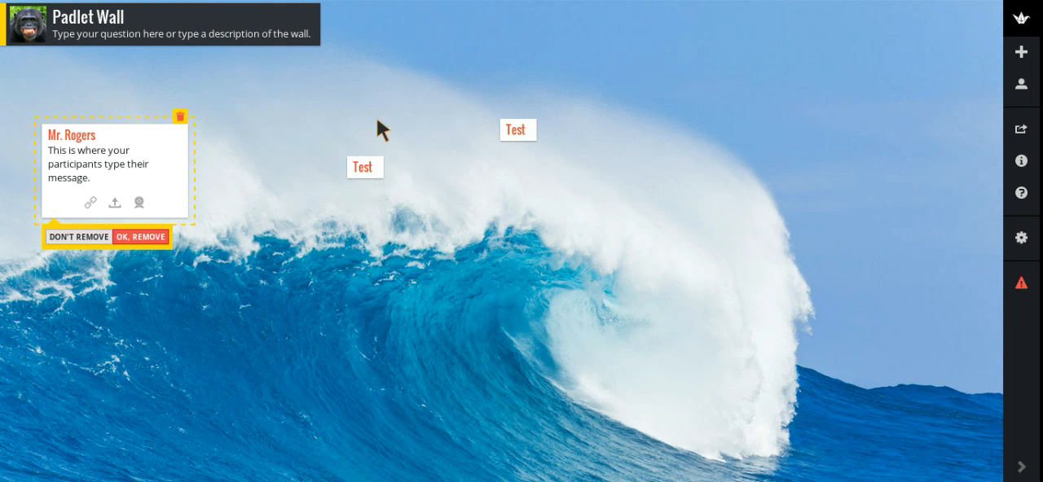
pyautogui.click(386, 236)
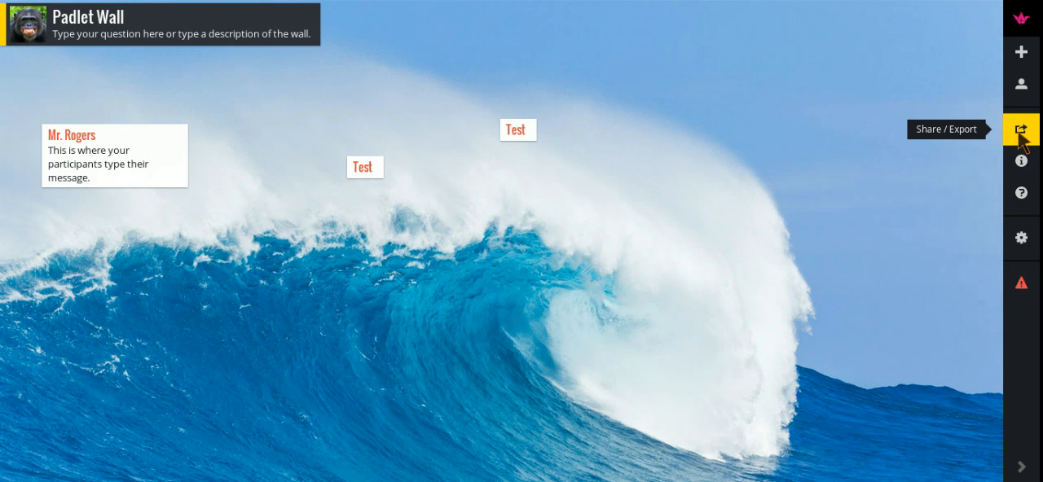
# - Examine the wall's sharing, export and embed options, and return to the wall
pyautogui.click(1020, 139)
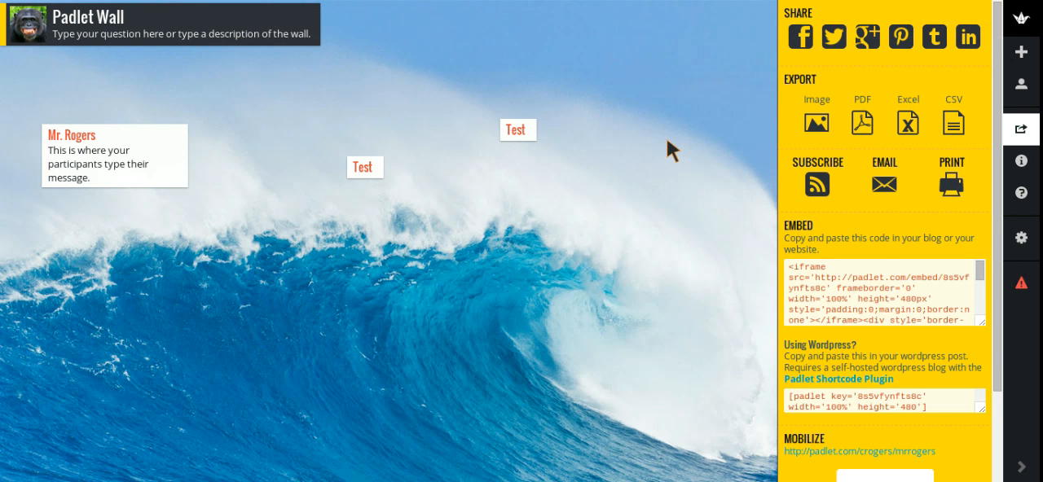
pyautogui.click(664, 191)
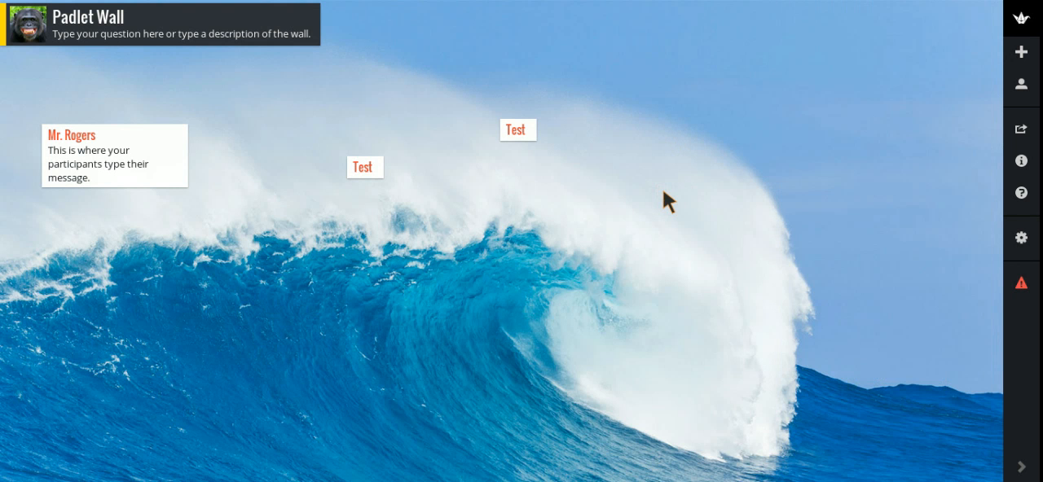